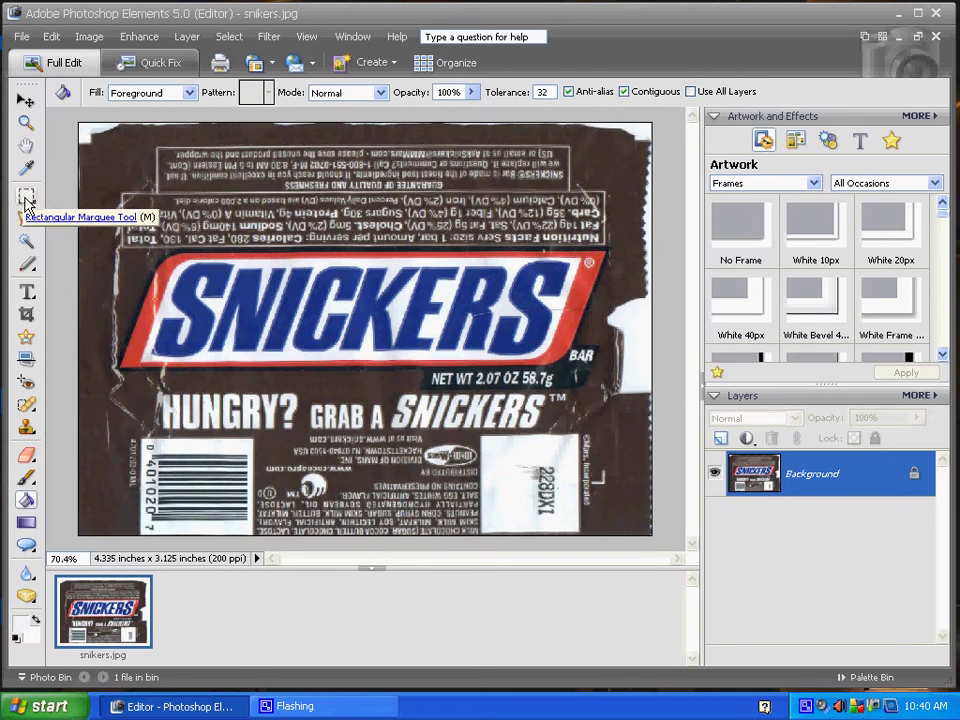
Step: Magic Wand the blue N, grow the selection three times, and copy it to Layer 1
left_click(28, 241)
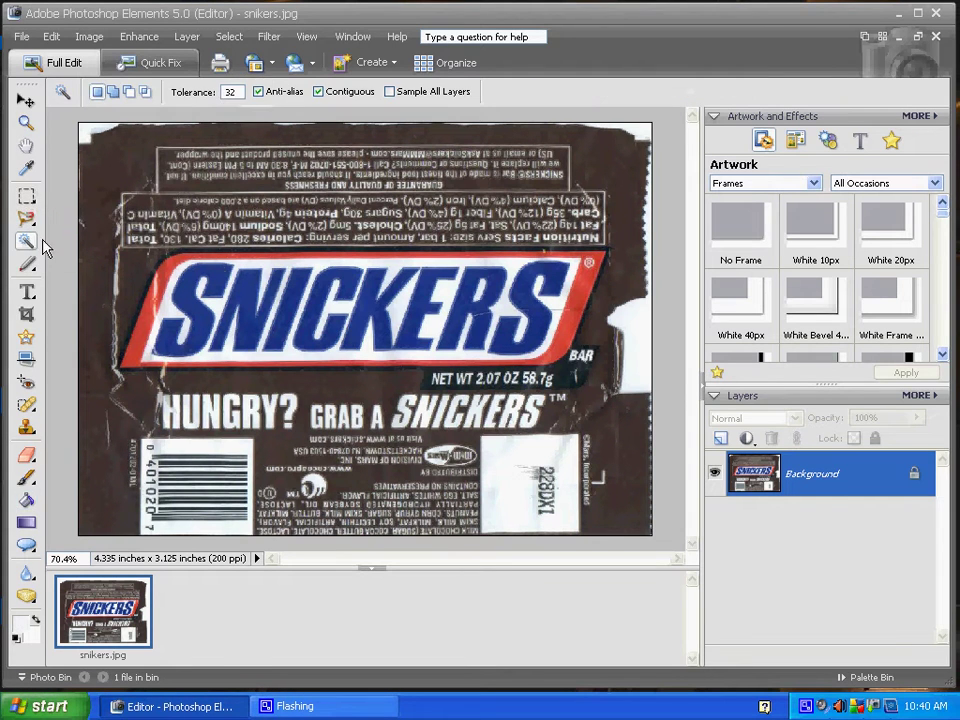
left_click(248, 292)
right_click(254, 292)
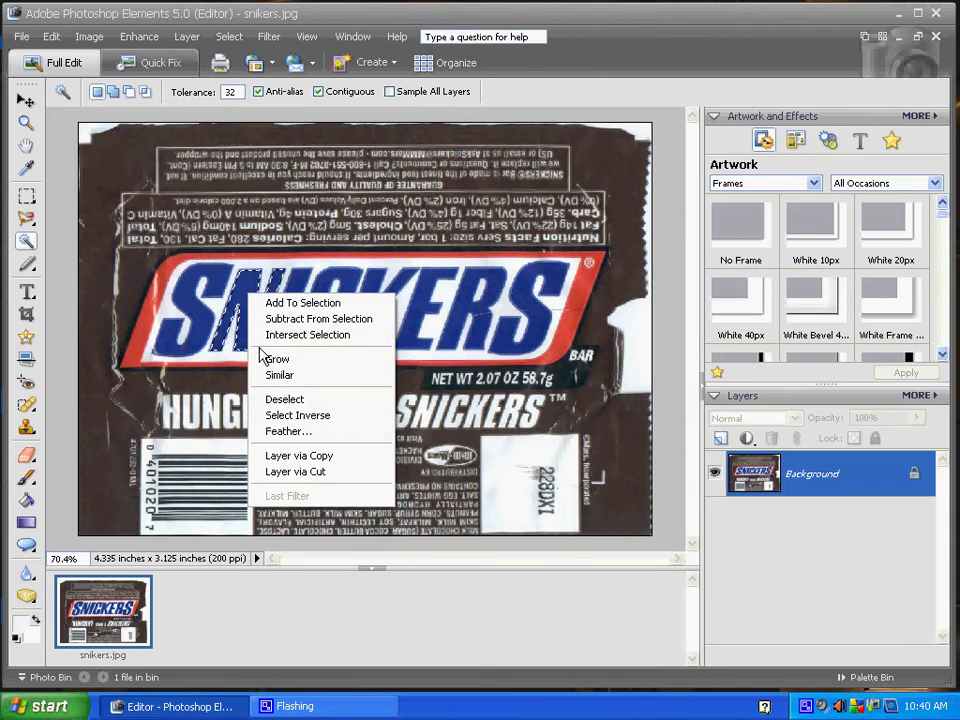
left_click(265, 358)
right_click(256, 320)
left_click(279, 379)
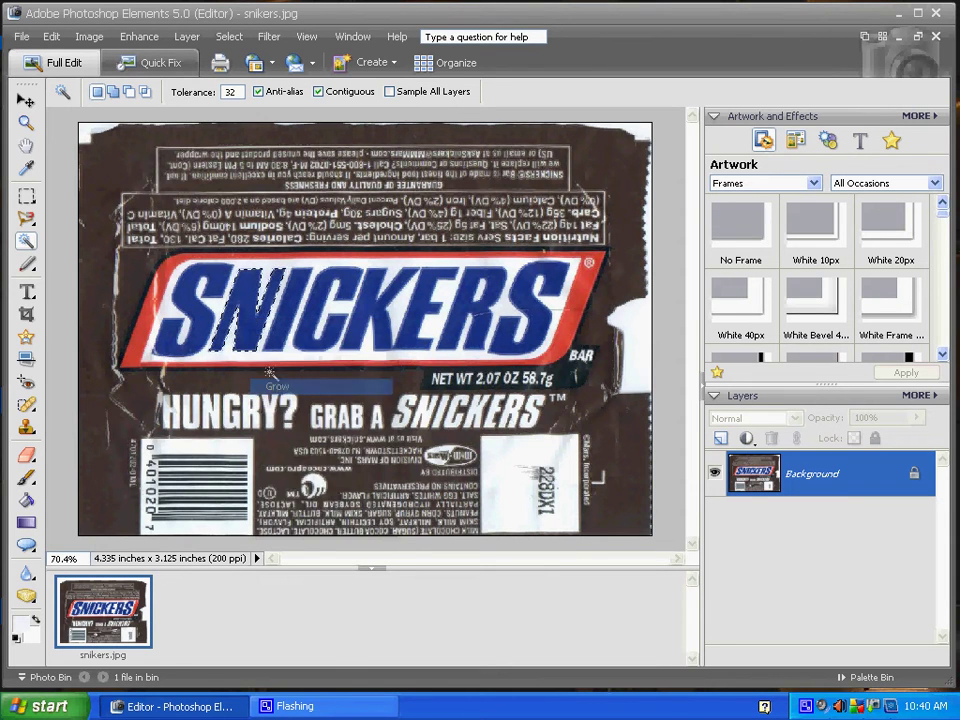
right_click(256, 325)
left_click(282, 387)
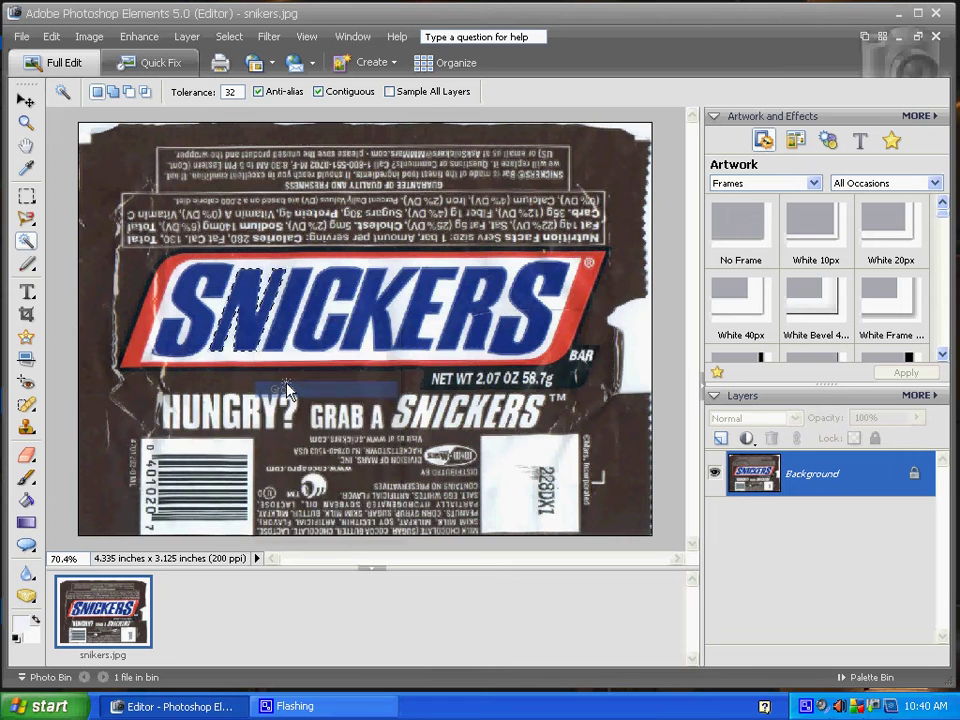
right_click(259, 324)
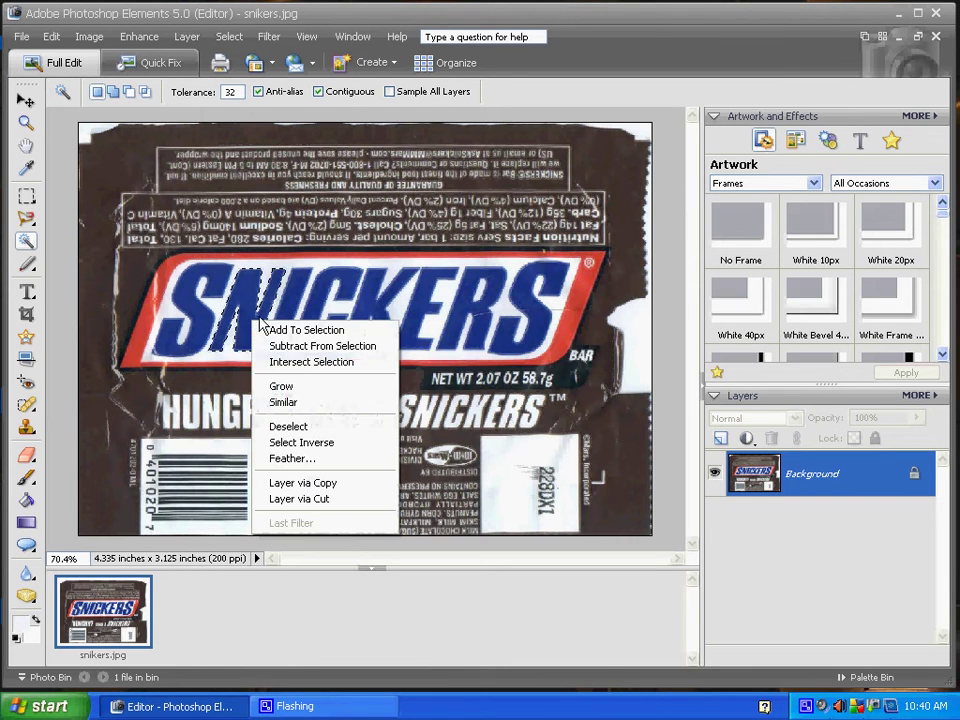
left_click(324, 507)
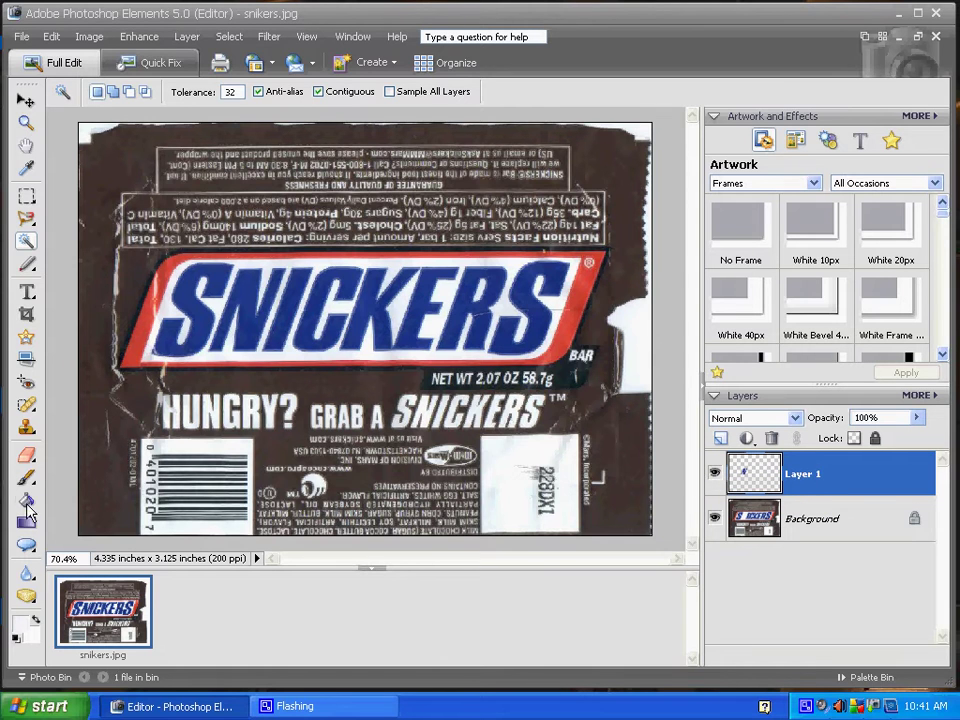
Step: Sample the pale lavender background colour and fill the N on Layer 1 with it
left_click(26, 168)
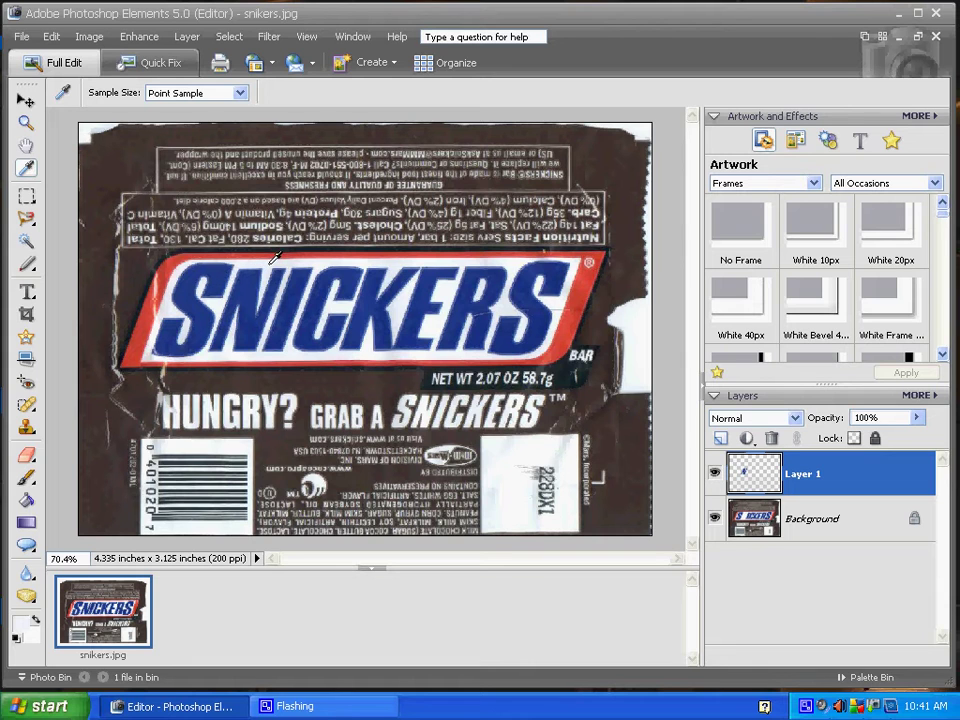
key("k")
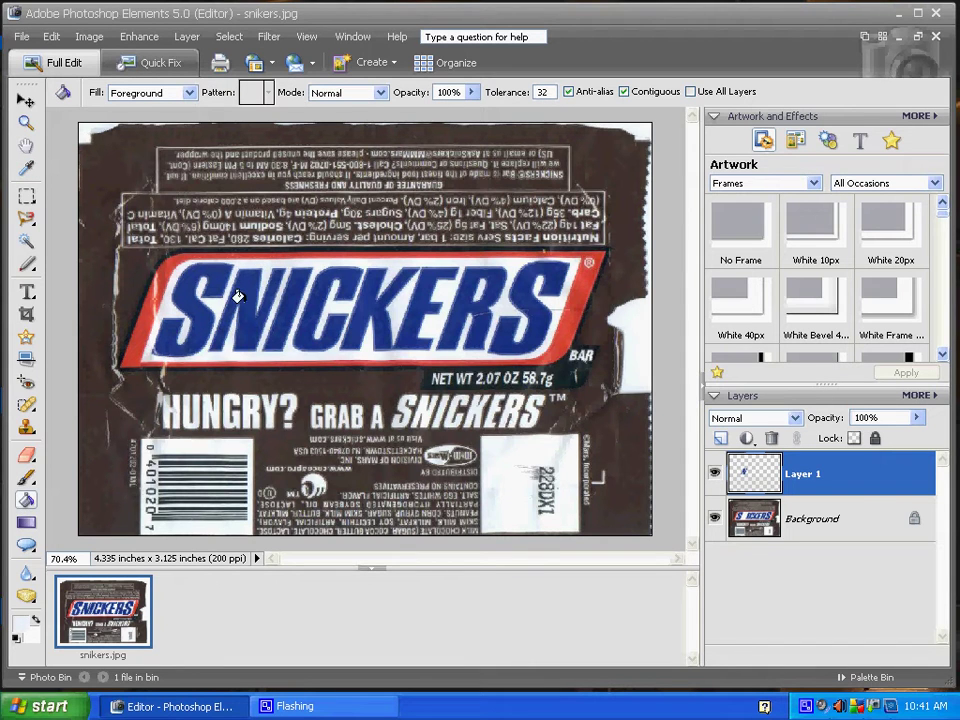
left_click(249, 288)
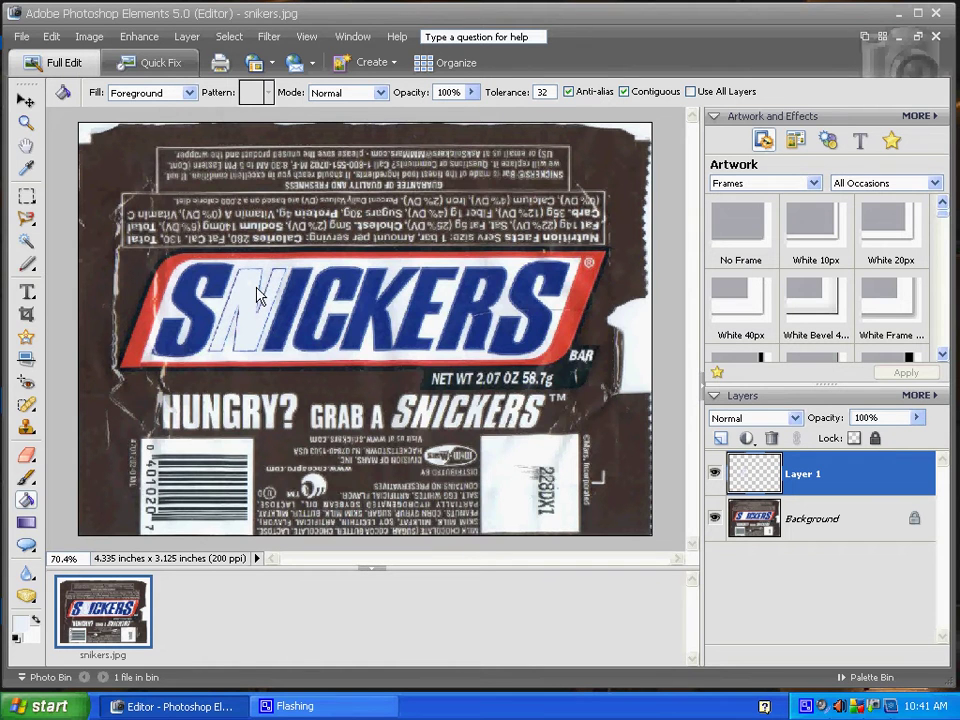
Step: Zoom in on the N and make the Background layer active
scroll(90, 456, "up", 1)
scroll(90, 456, "up", 4)
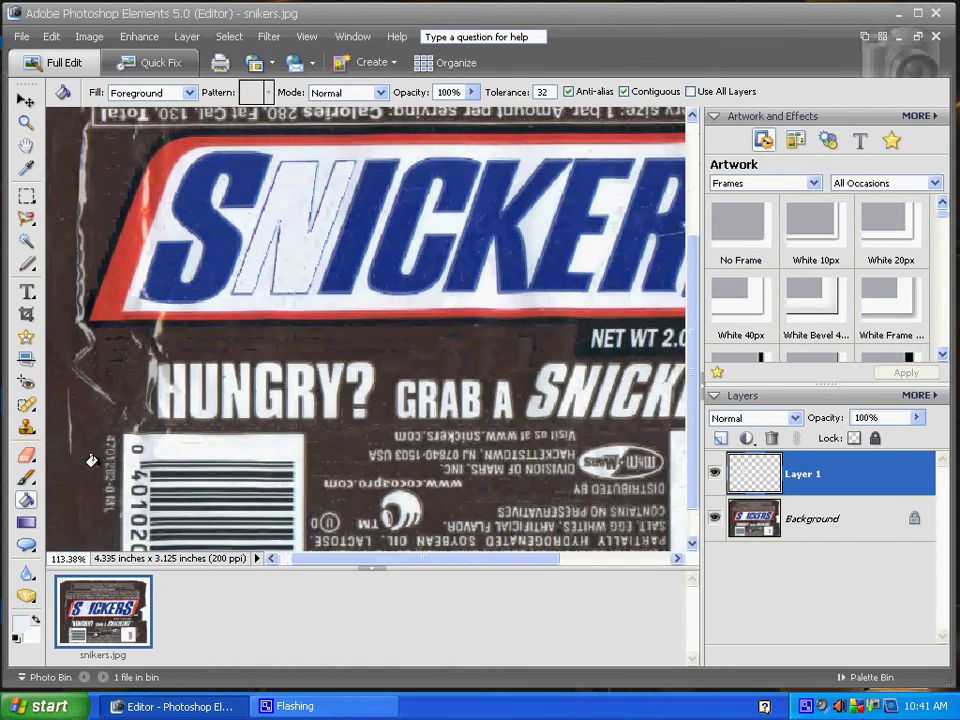
left_click_drag(693, 407, 690, 336)
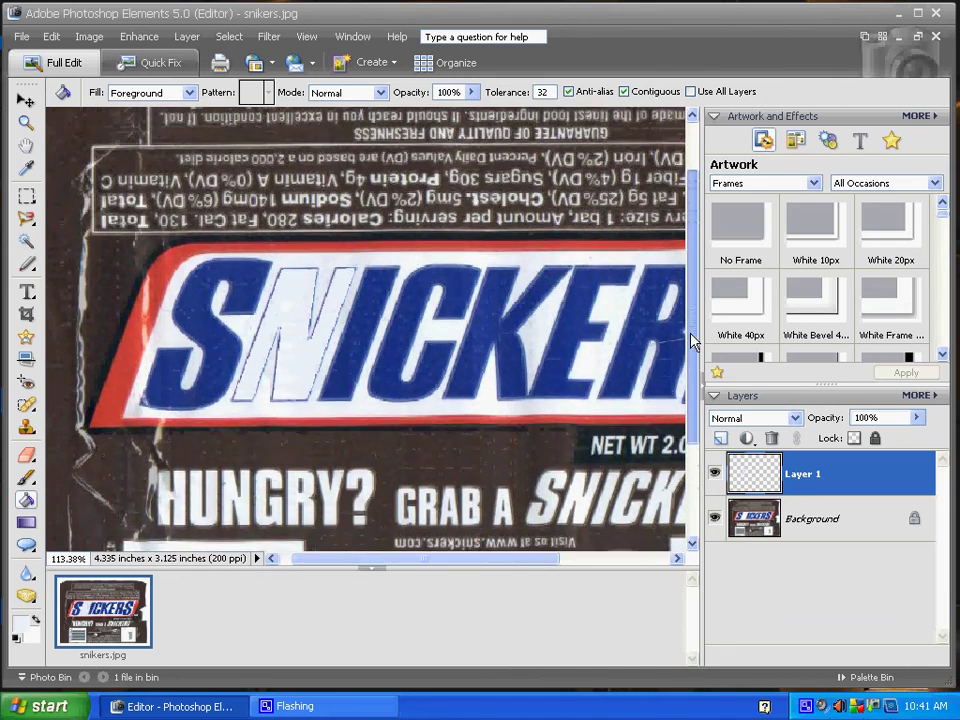
scroll(330, 328, "up", 2)
scroll(330, 328, "up", 2)
scroll(330, 328, "up", 1)
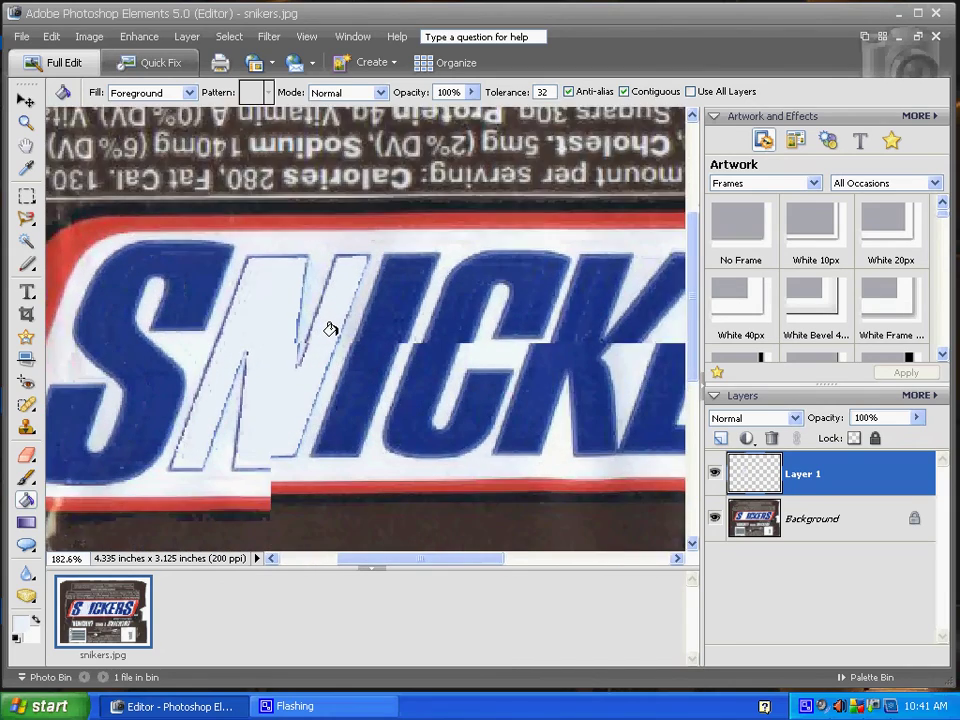
scroll(330, 328, "up", 1)
left_click(824, 516)
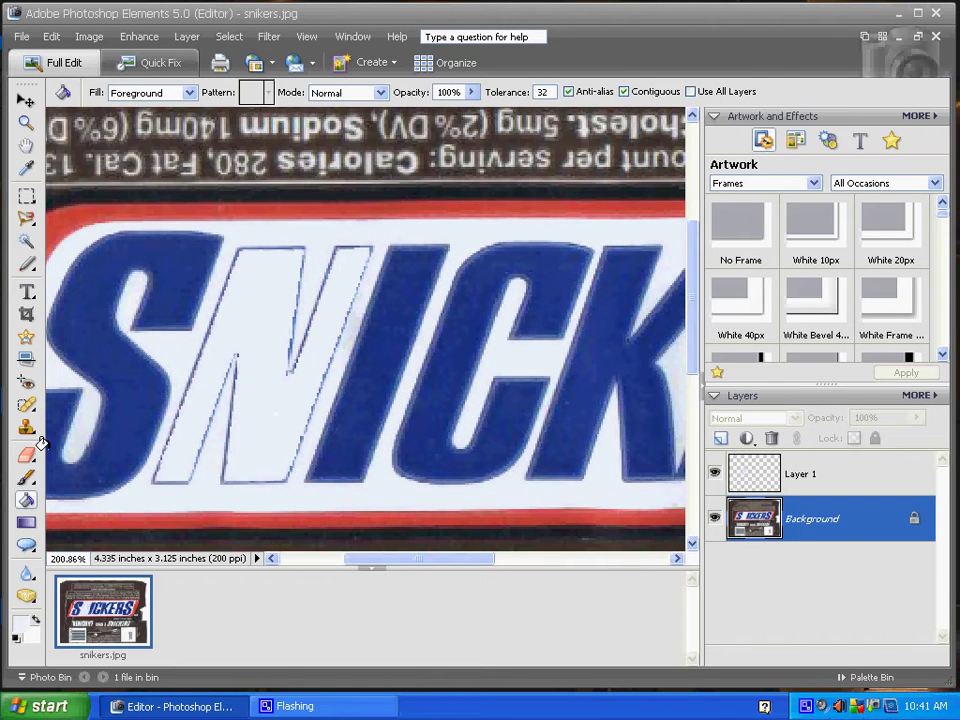
Step: Sample the logo's white and brush it over the leftover N outline on Layer 1
left_click(26, 477)
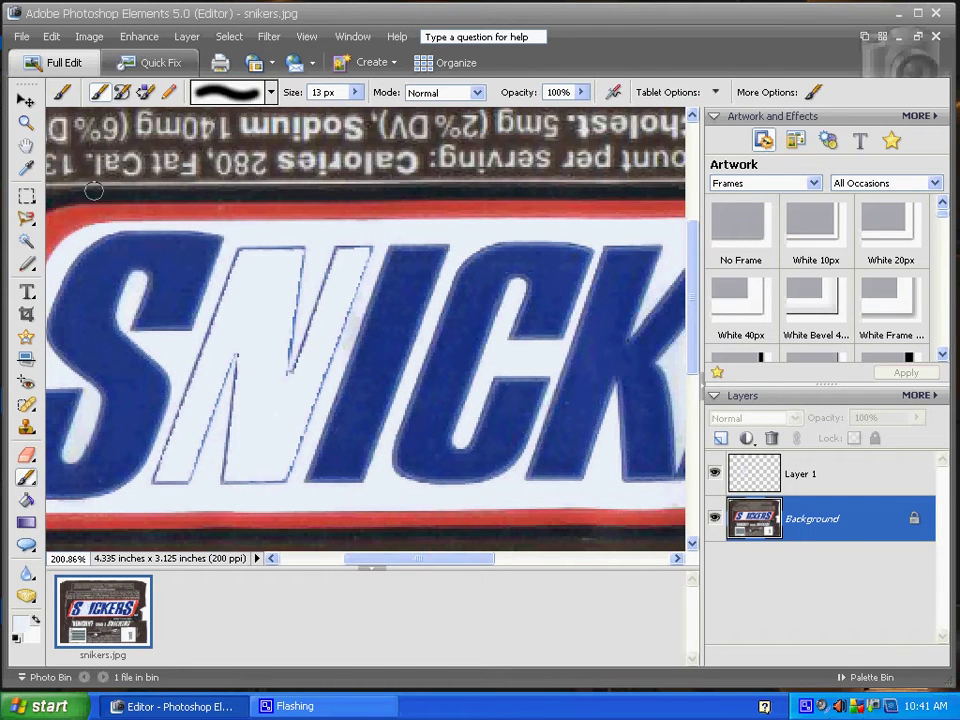
key("i")
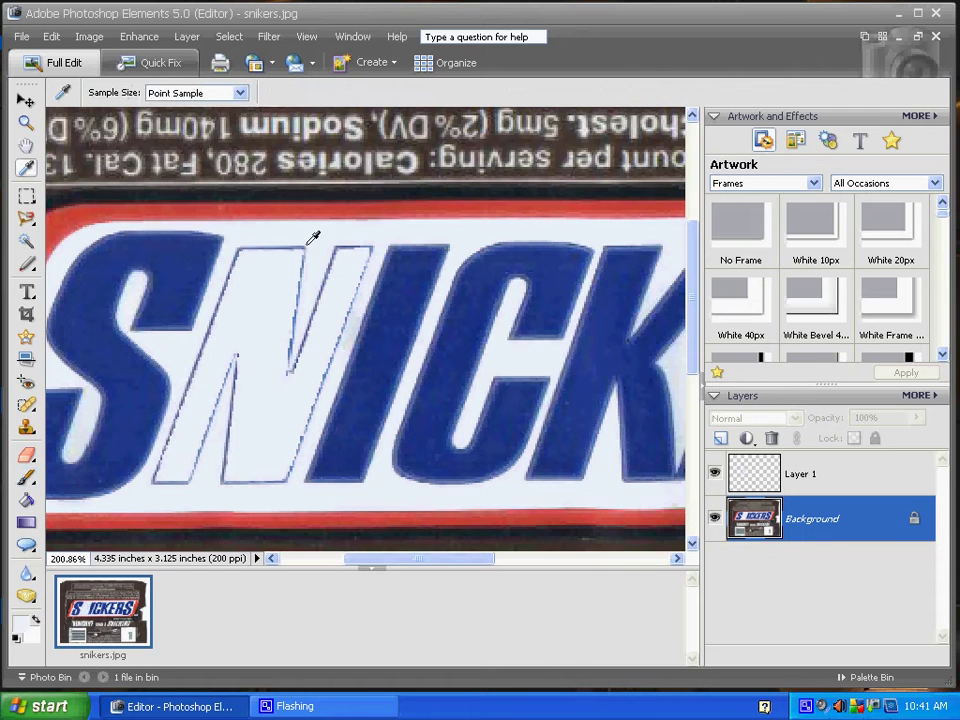
left_click(27, 477)
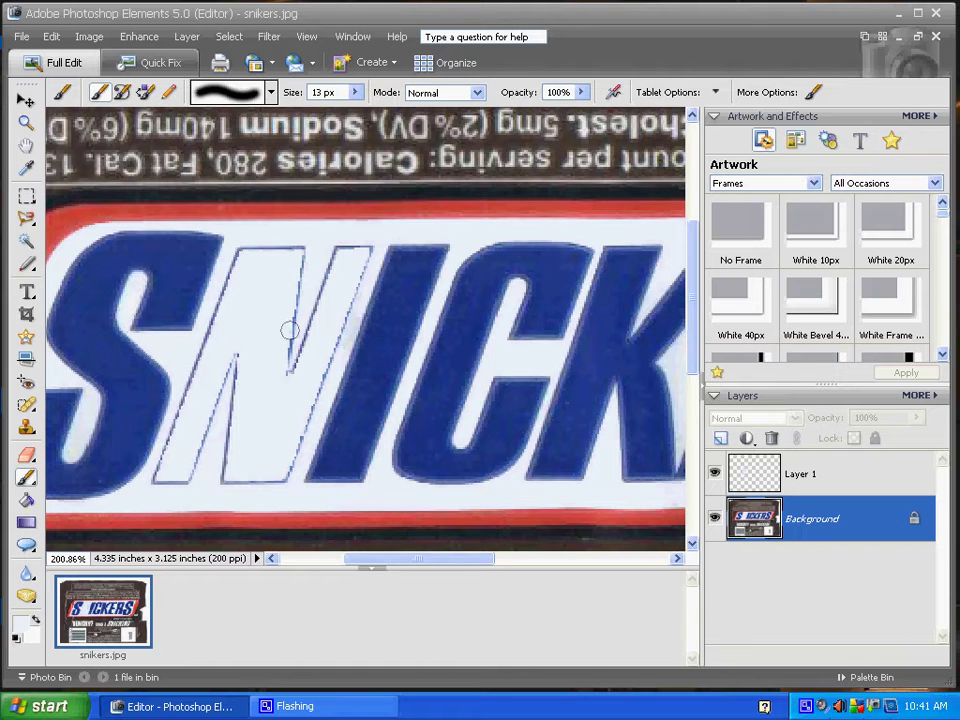
left_click(819, 473)
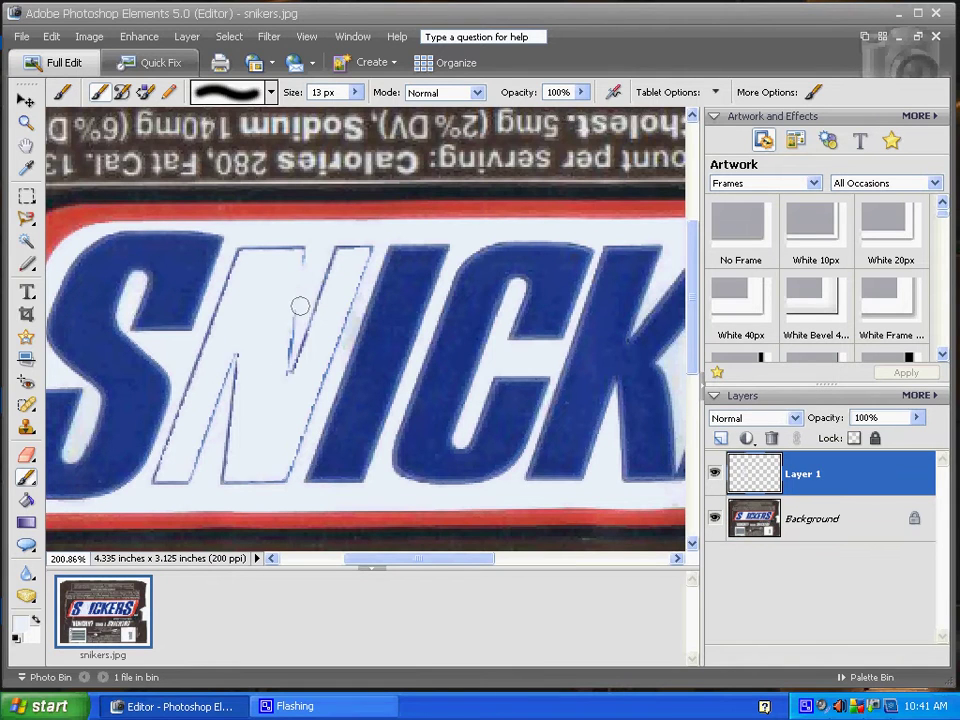
mouse_move(300, 272)
left_mouse_down()
mouse_move(287, 334)
mouse_move(304, 328)
mouse_move(326, 257)
mouse_move(357, 242)
mouse_move(349, 302)
mouse_move(283, 476)
mouse_move(220, 480)
mouse_move(236, 357)
mouse_move(193, 465)
mouse_move(175, 484)
mouse_move(158, 482)
mouse_move(189, 399)
mouse_move(203, 318)
mouse_move(240, 251)
mouse_move(294, 248)
left_mouse_up()
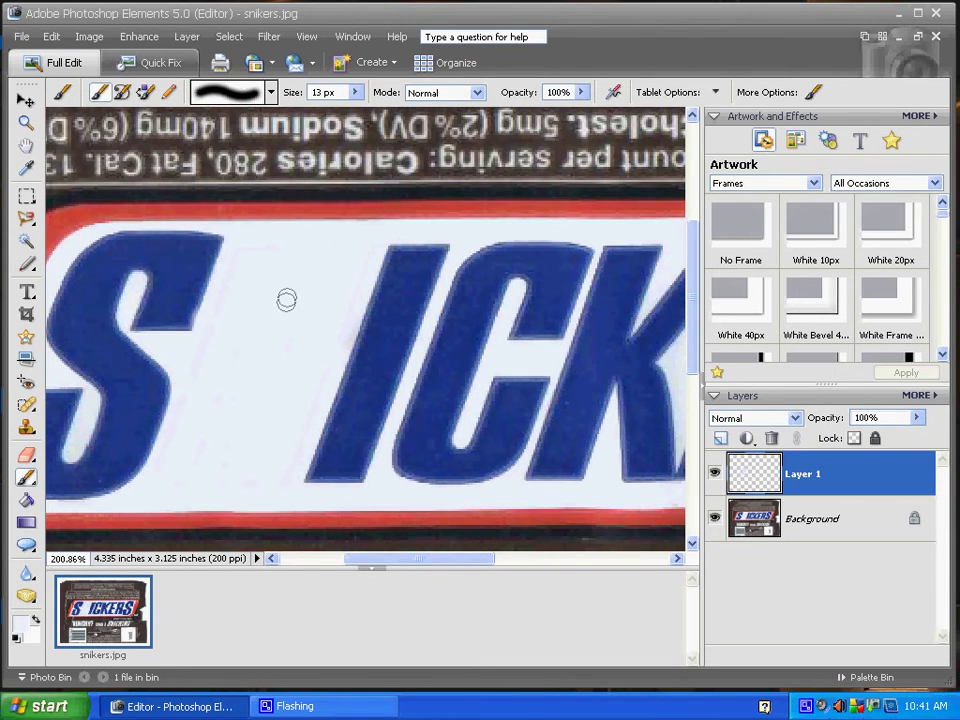
Step: Zoom out and Magic Wand the white gap with the Background layer active
scroll(287, 298, "down", 2)
scroll(286, 302, "down", 2)
scroll(286, 302, "down", 1)
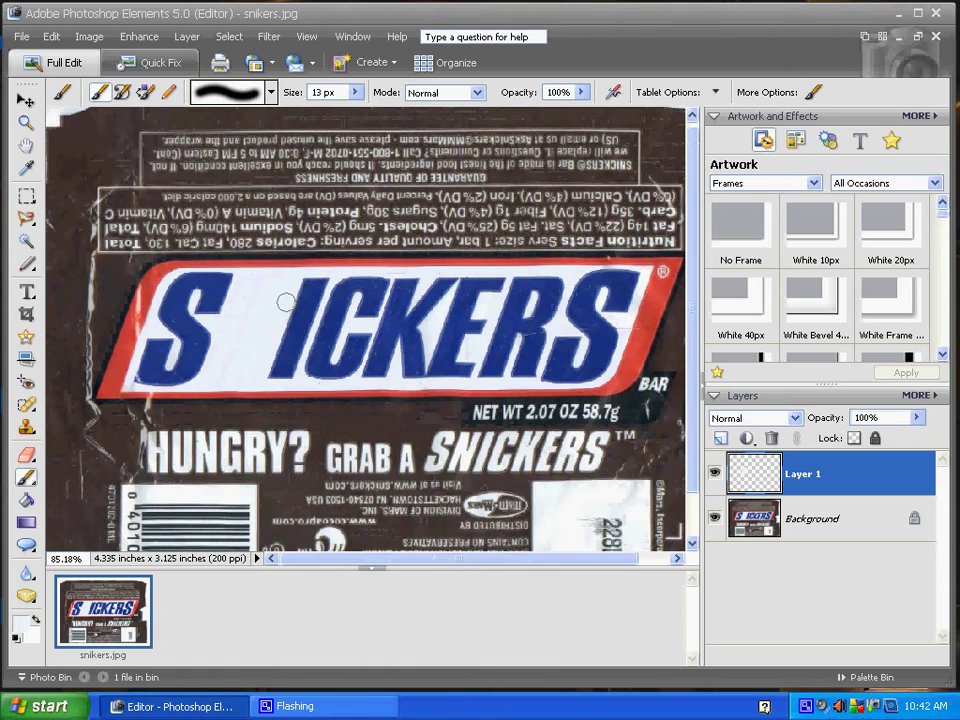
left_click(26, 264)
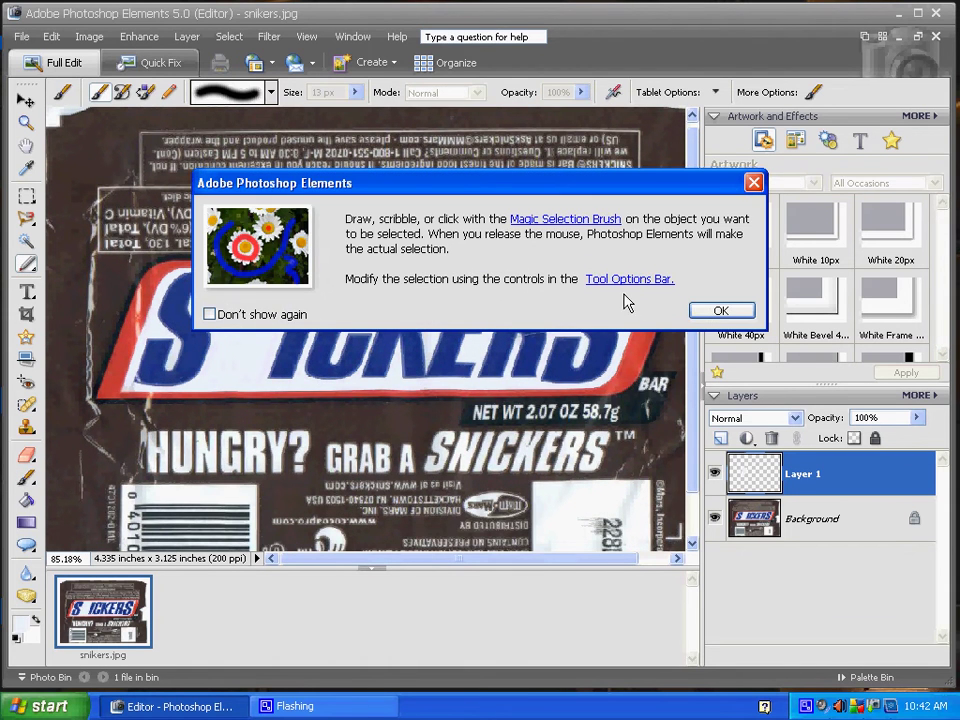
left_click(705, 311)
left_click(26, 240)
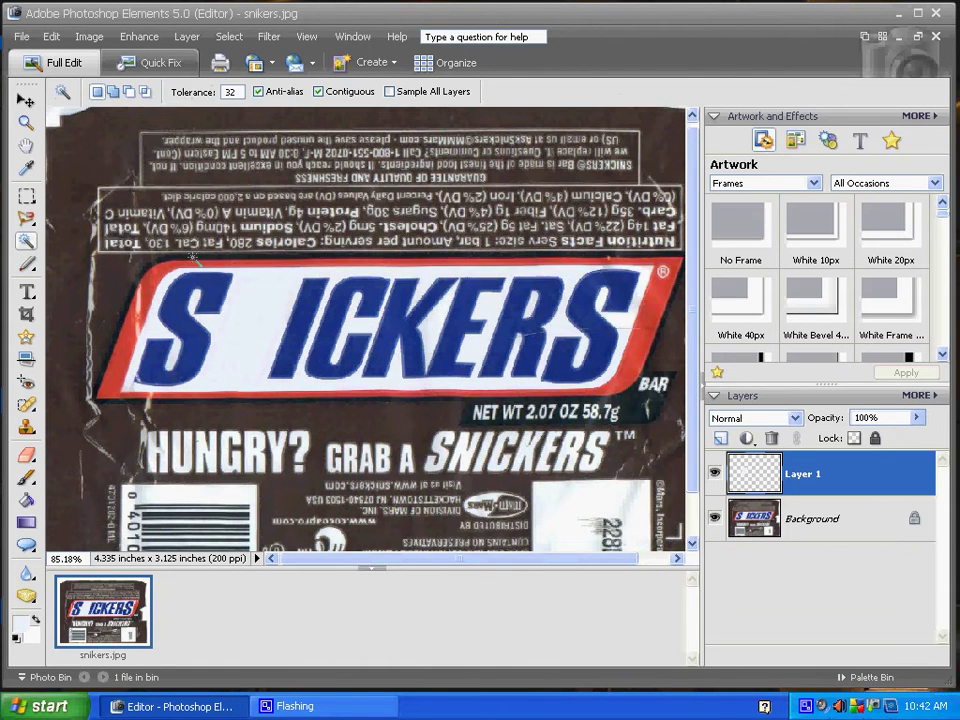
left_click(245, 320)
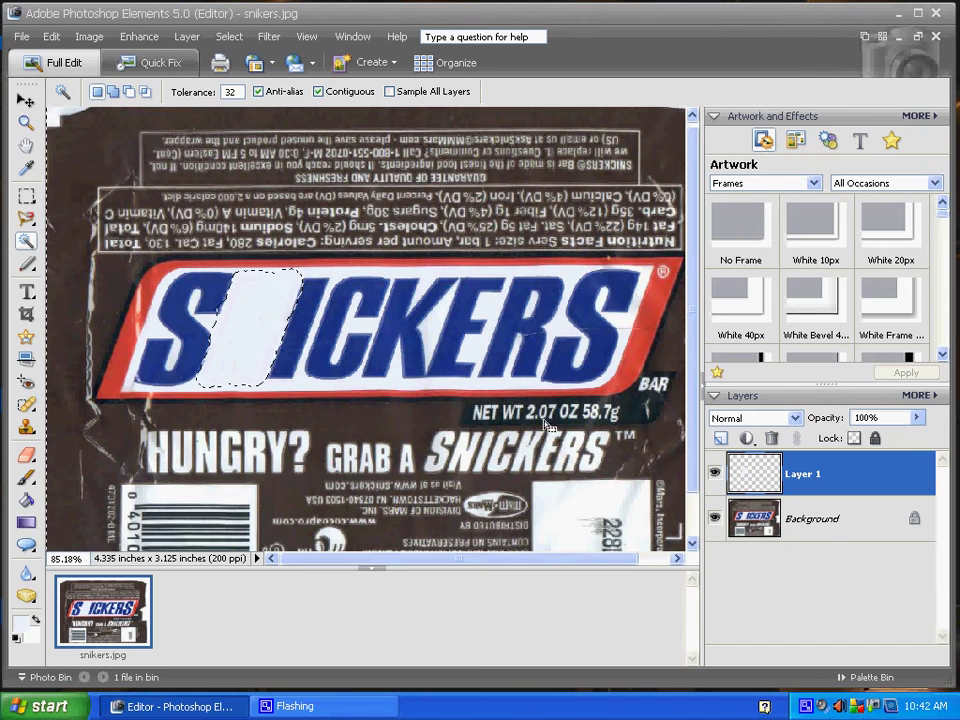
left_click(792, 513)
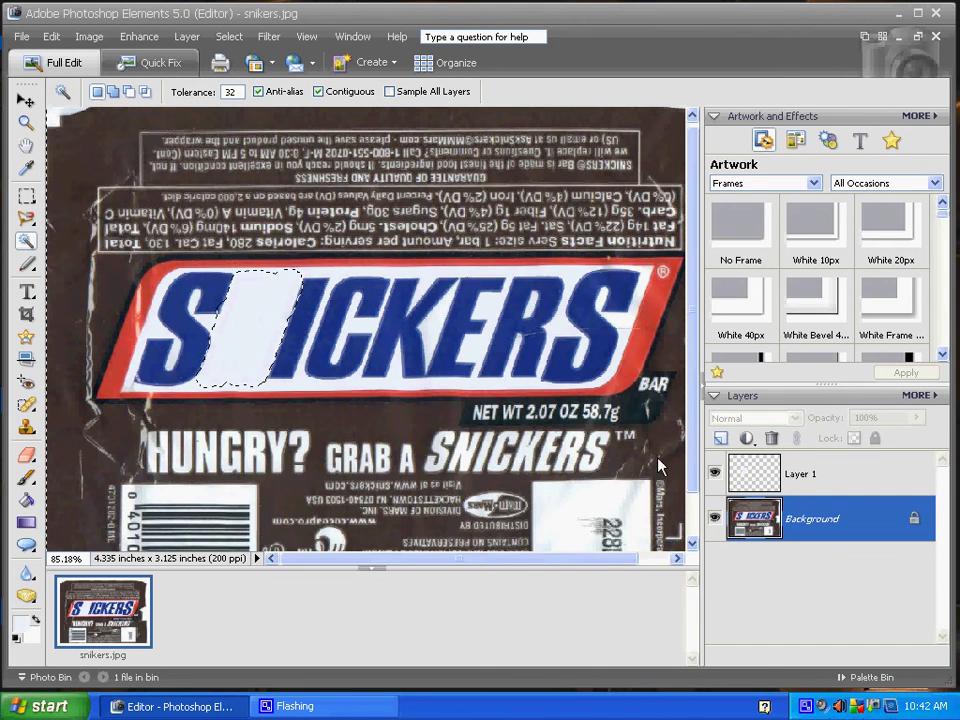
Step: Grow the selection three times around the blue I and copy it to Layer 2
right_click(302, 328)
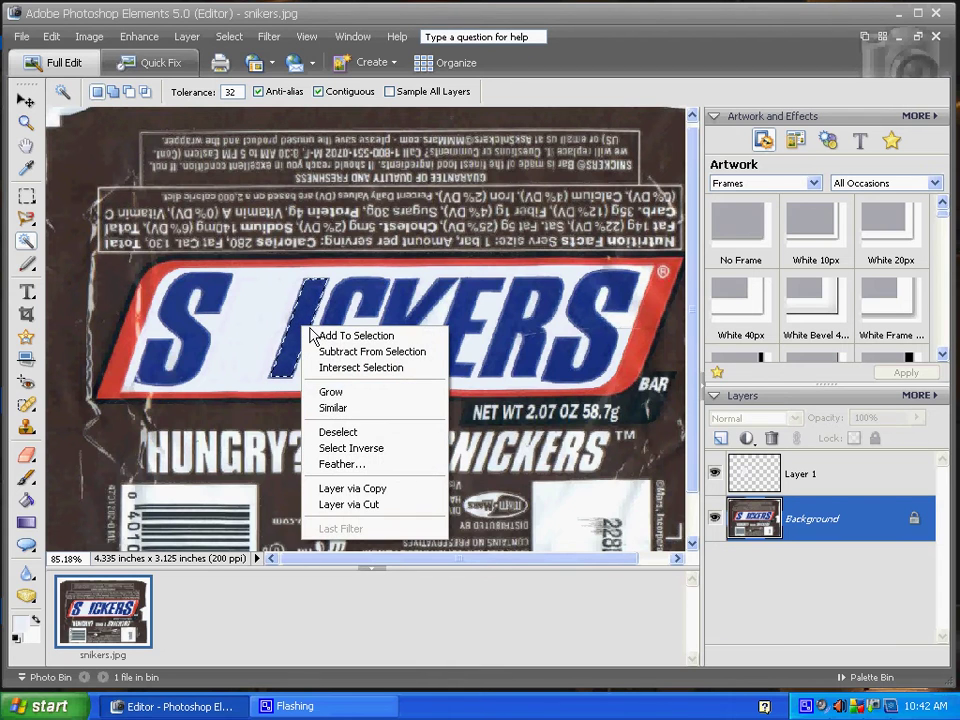
left_click(345, 392)
right_click(303, 328)
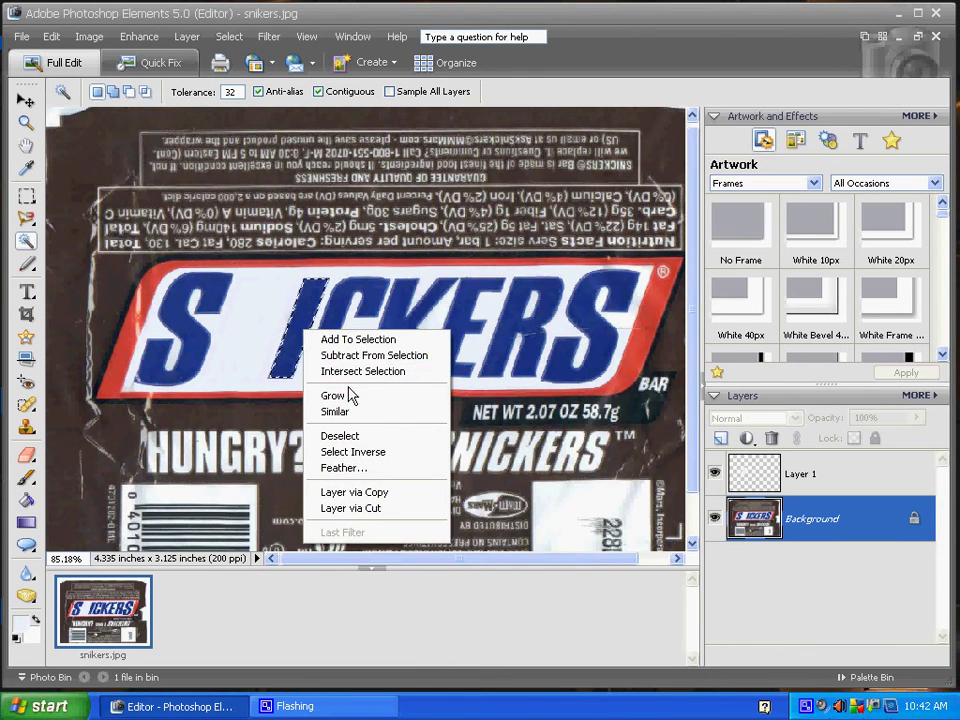
left_click(349, 393)
right_click(303, 328)
left_click(340, 393)
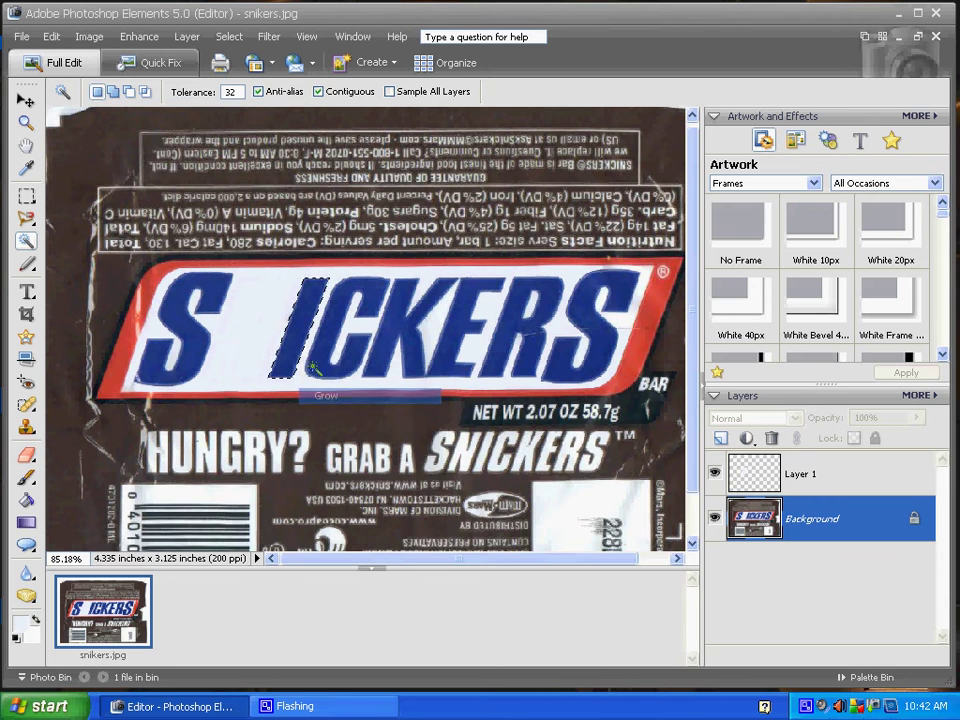
right_click(304, 339)
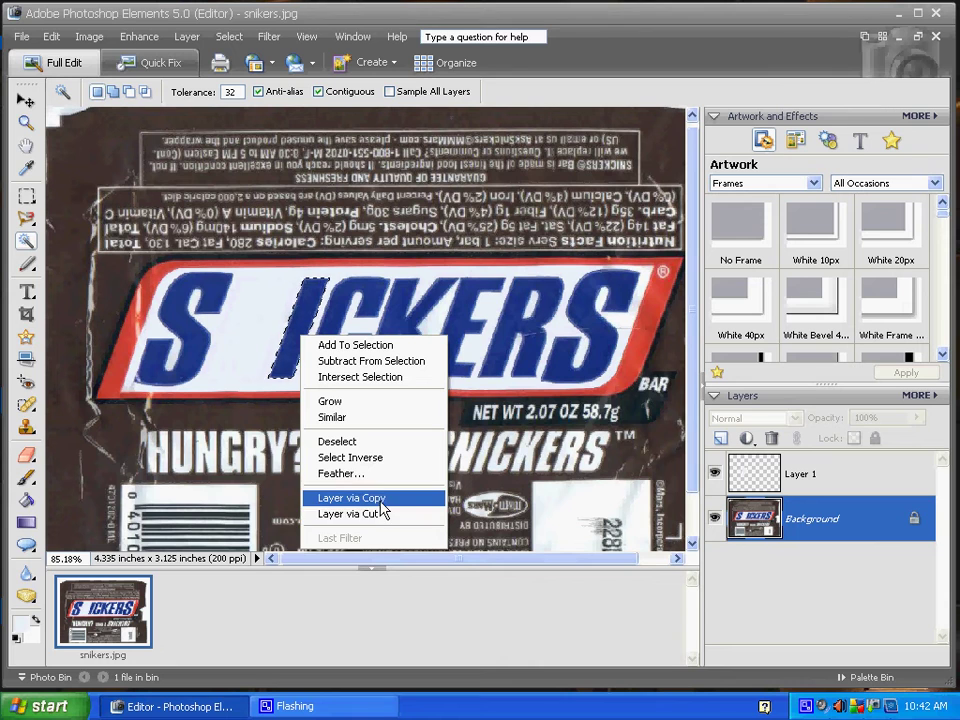
left_click(385, 500)
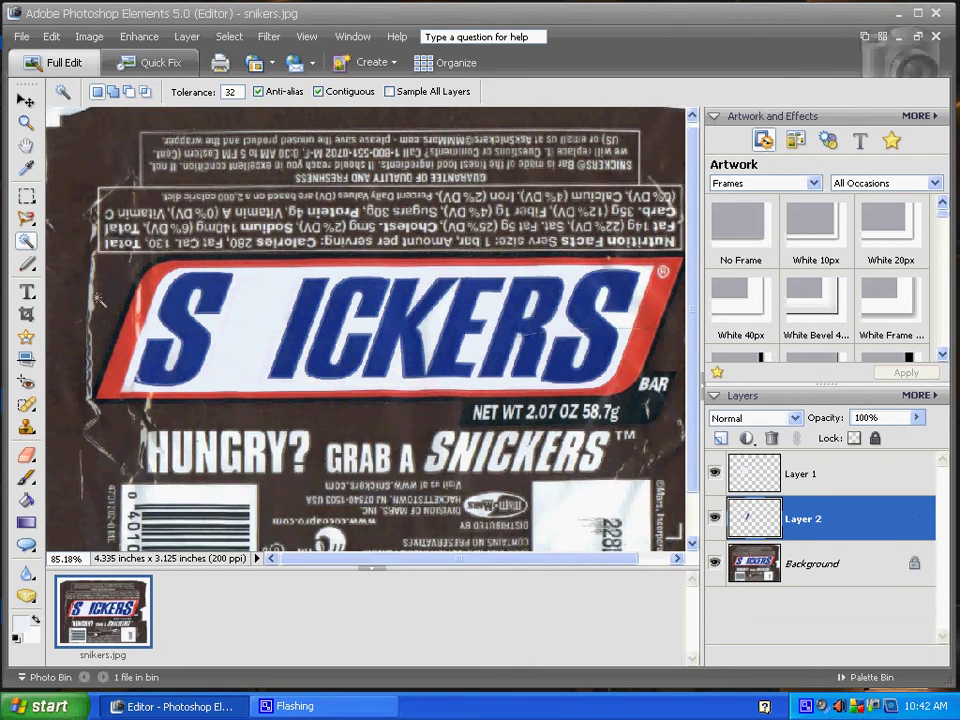
Step: Bring Layer 2 to front so its copied I fills the gap after the S
left_click(25, 100)
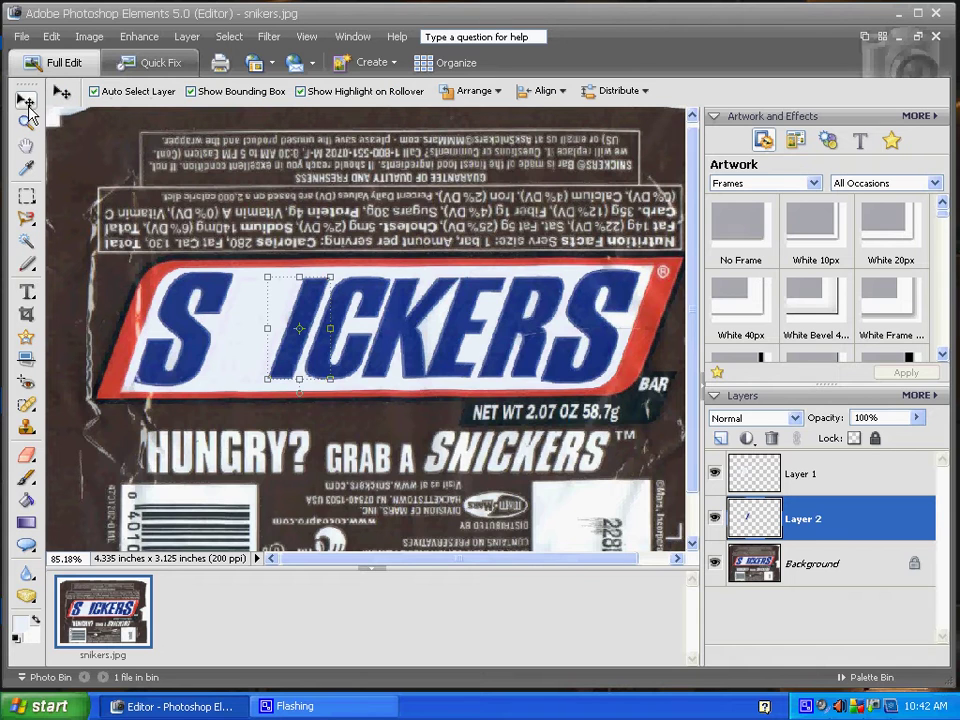
left_click(300, 322)
right_click(300, 322)
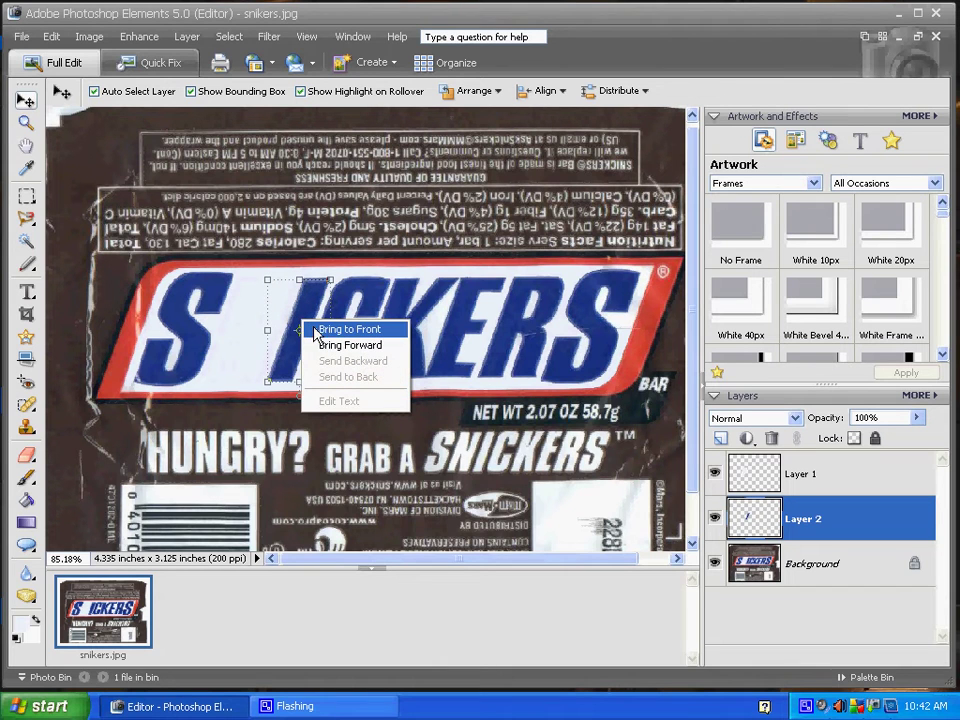
left_click(324, 334)
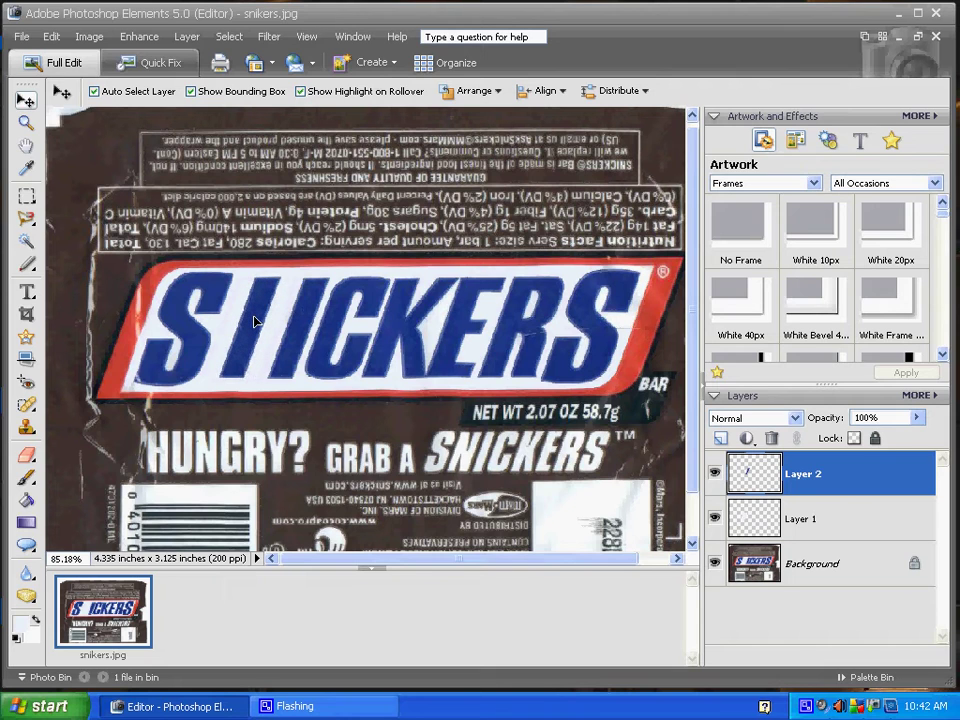
left_click(256, 324)
Step: Duplicate Layer 2 as 'Layer 2 copy' from the Layers panel
right_click(816, 482)
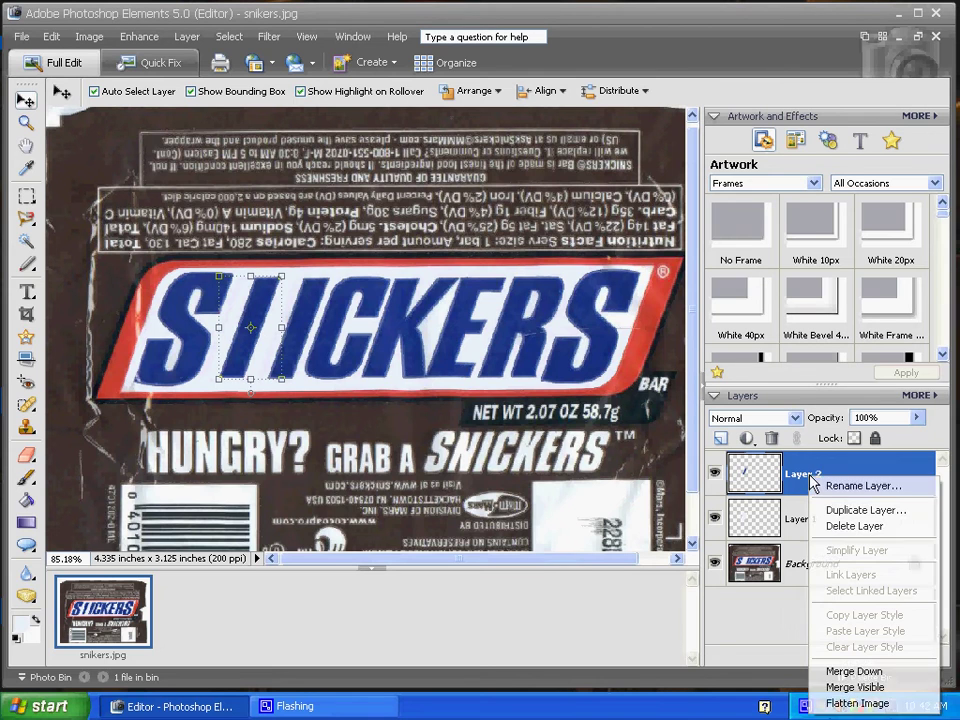
left_click(857, 512)
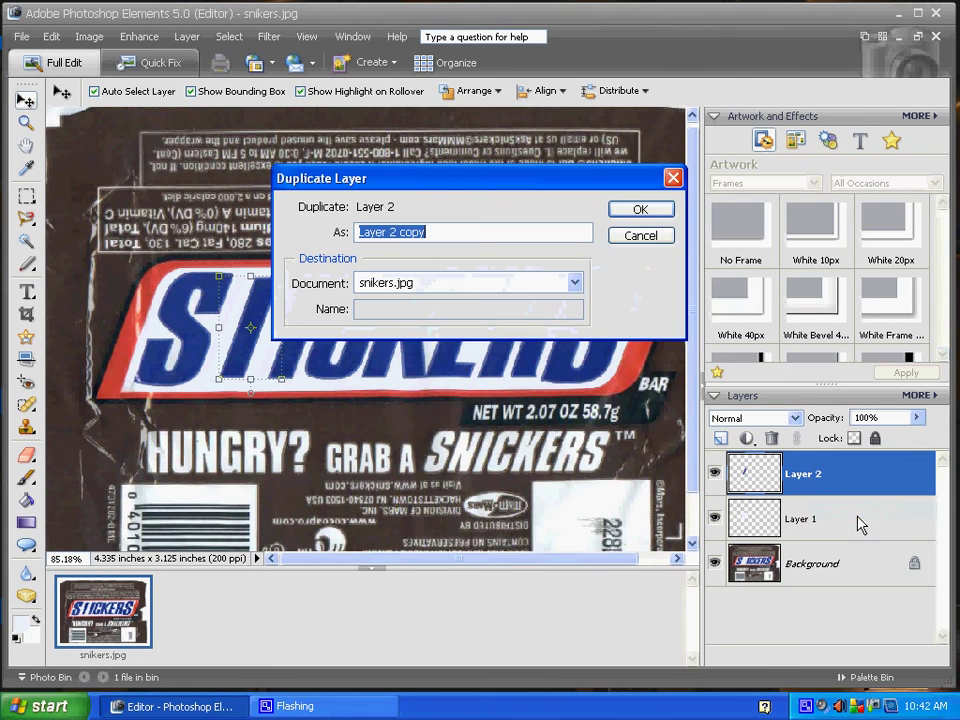
left_click(640, 210)
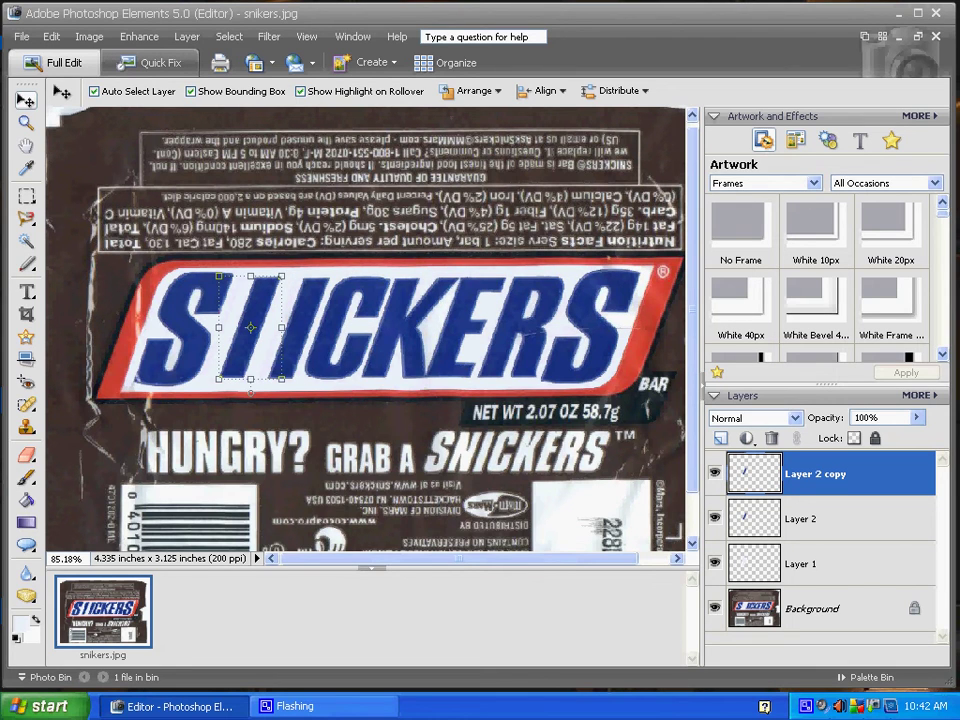
Step: Rotate Layer 2 copy nearly flat, flip it horizontally, and place it atop the stem
left_click_drag(250, 397, 190, 351)
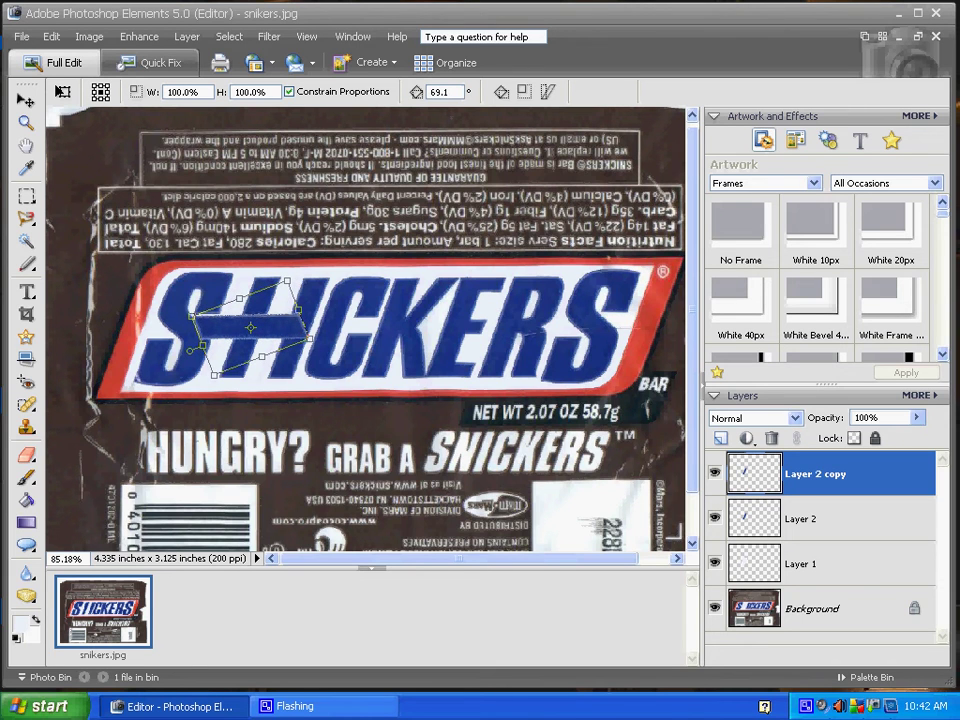
key("Return")
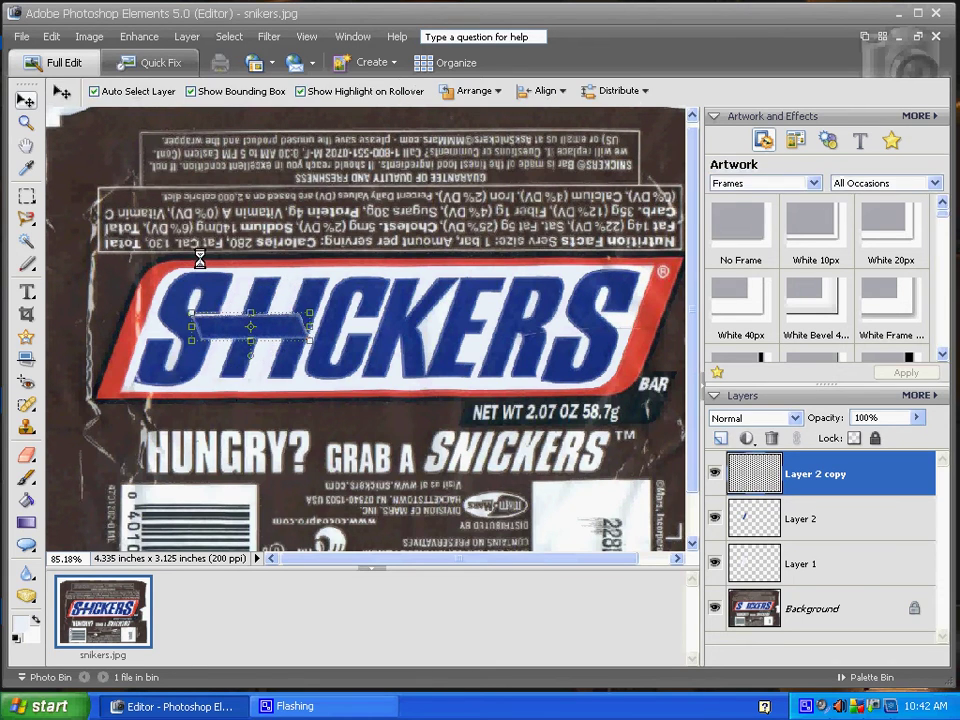
left_click(89, 36)
mouse_move(107, 56)
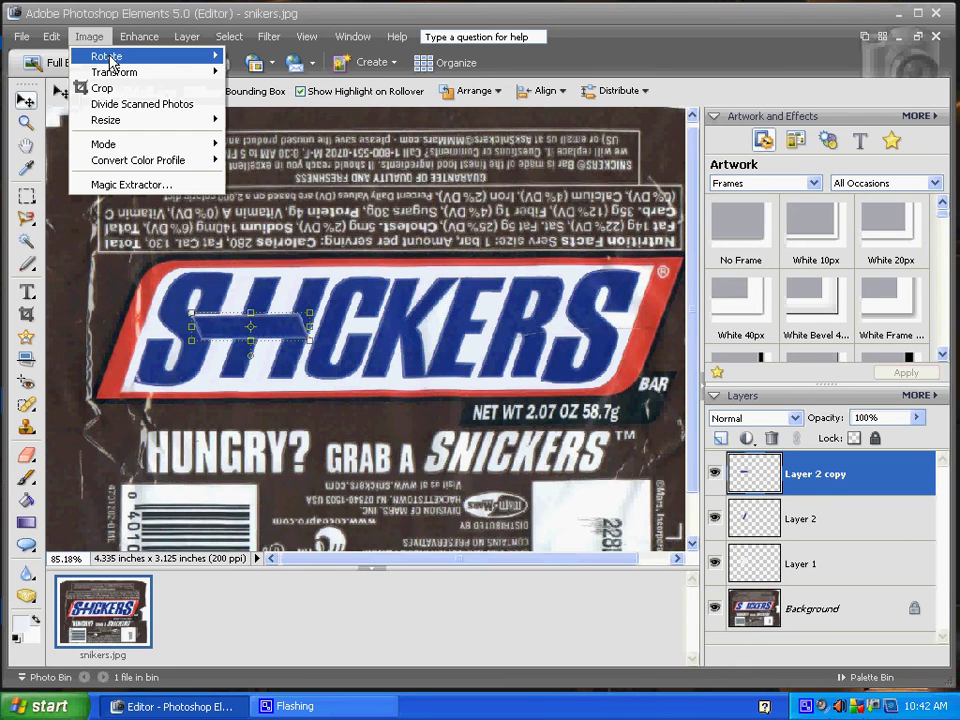
left_click(318, 253)
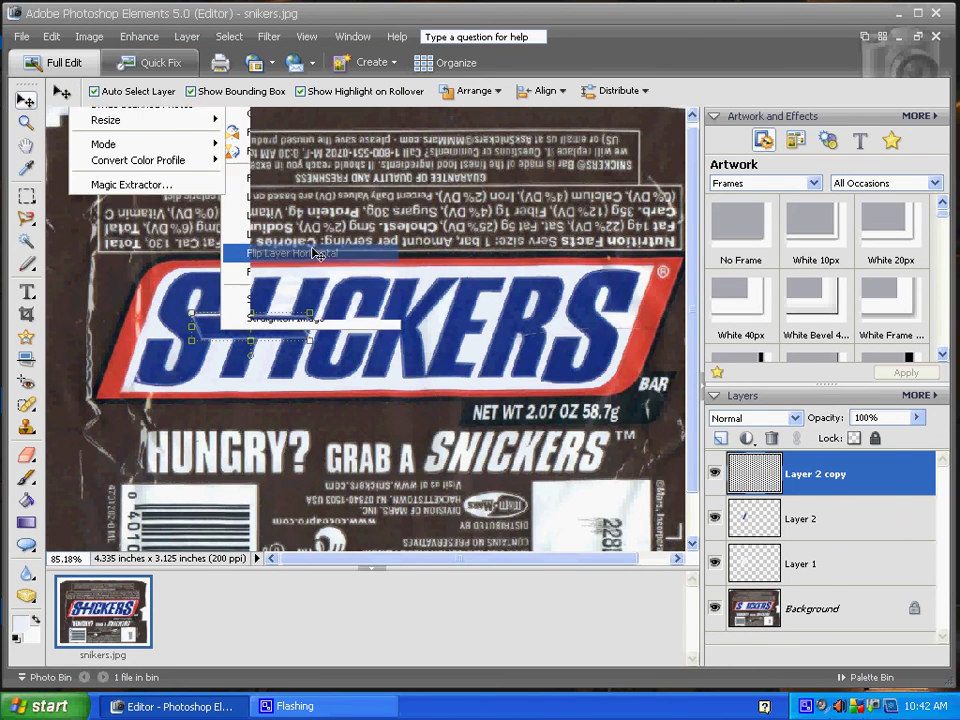
mouse_move(250, 325)
left_mouse_down()
mouse_move(259, 285)
mouse_move(263, 315)
left_mouse_up()
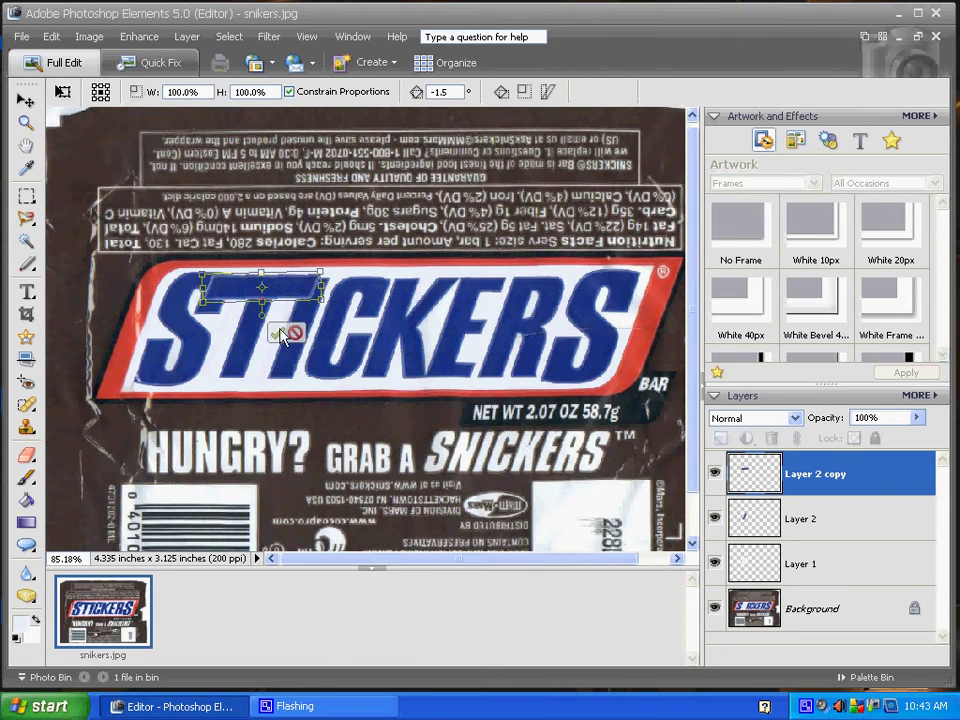
key("Return")
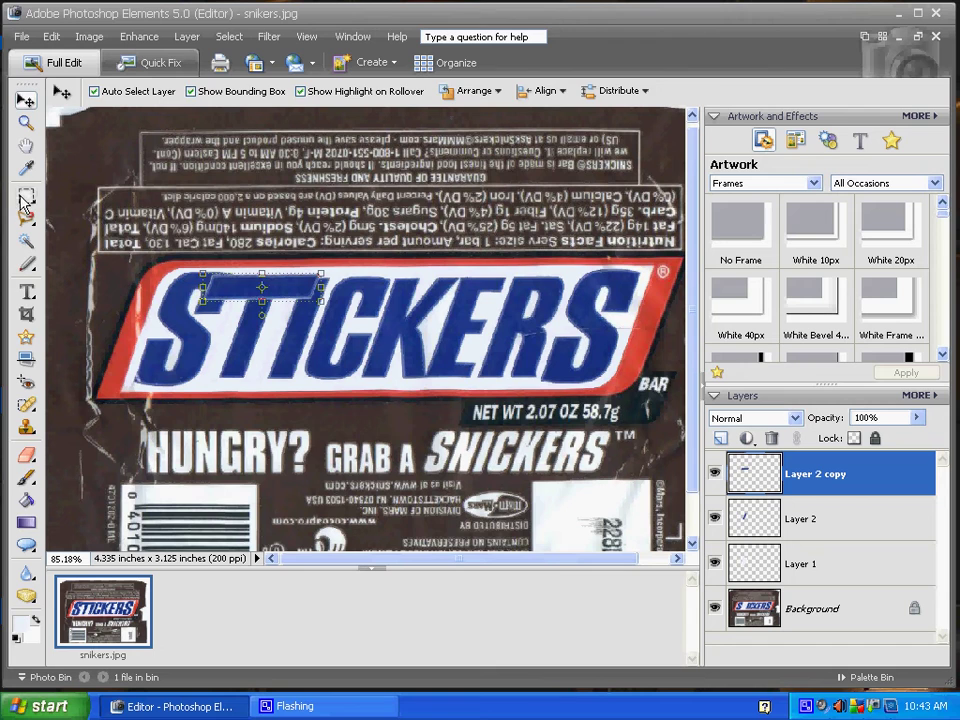
Step: Cut a small rectangle from the crossbar's left end onto a new Layer 3
left_click(28, 200)
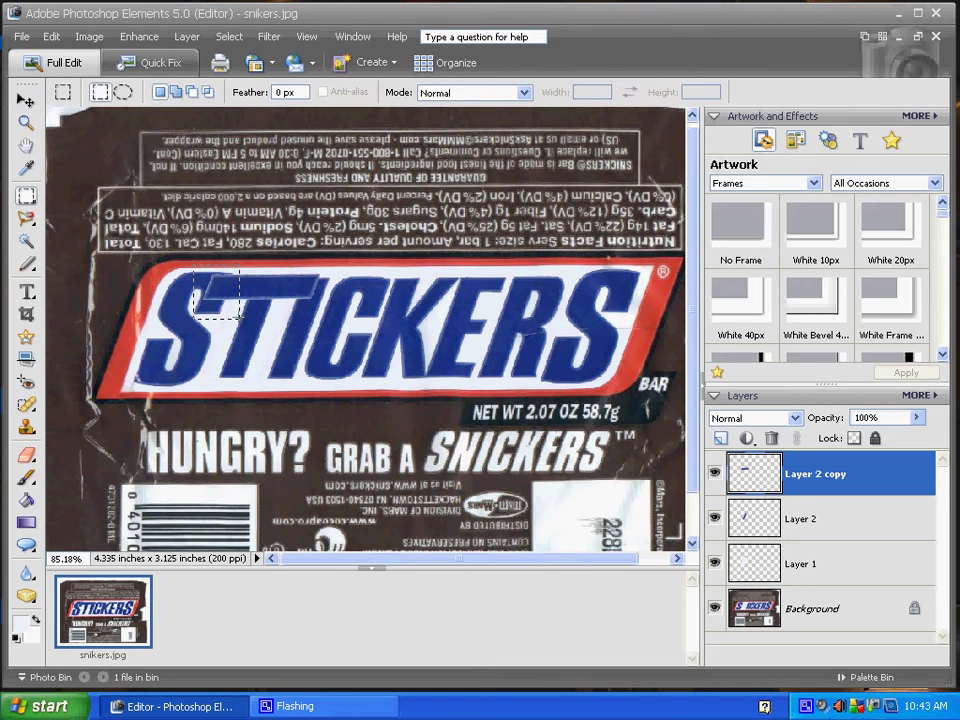
left_click_drag(240, 318, 260, 325)
right_click(240, 300)
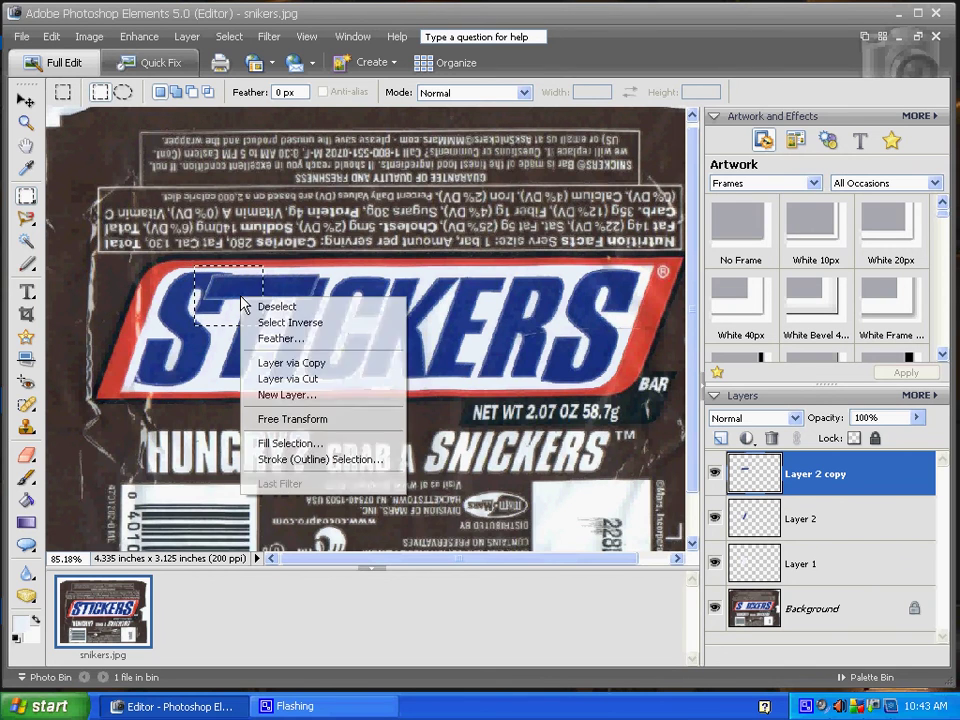
left_click(296, 380)
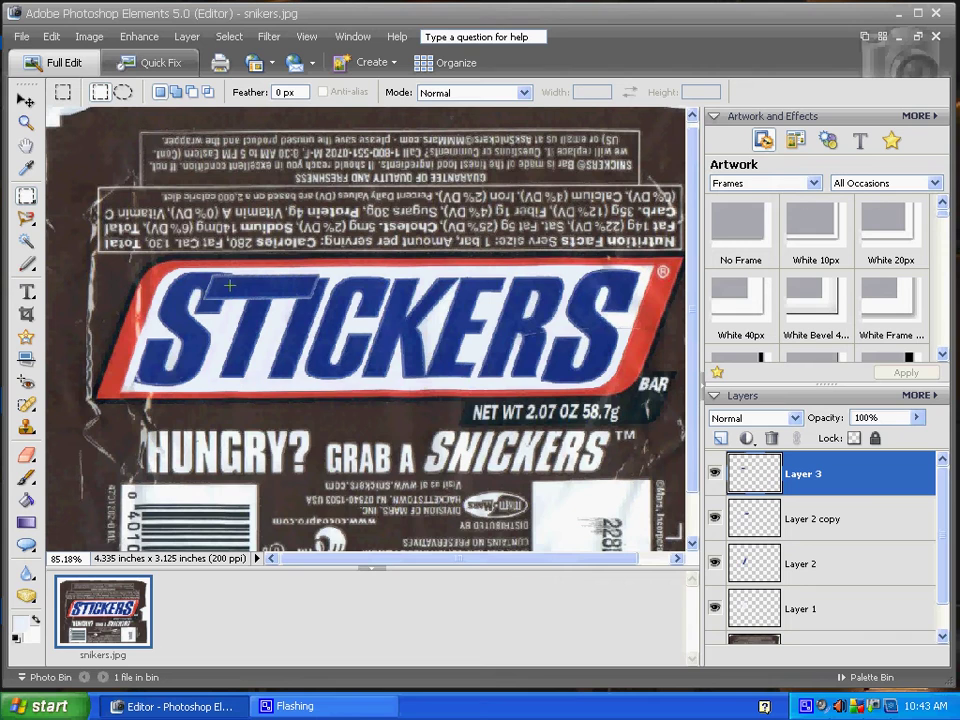
left_click(26, 101)
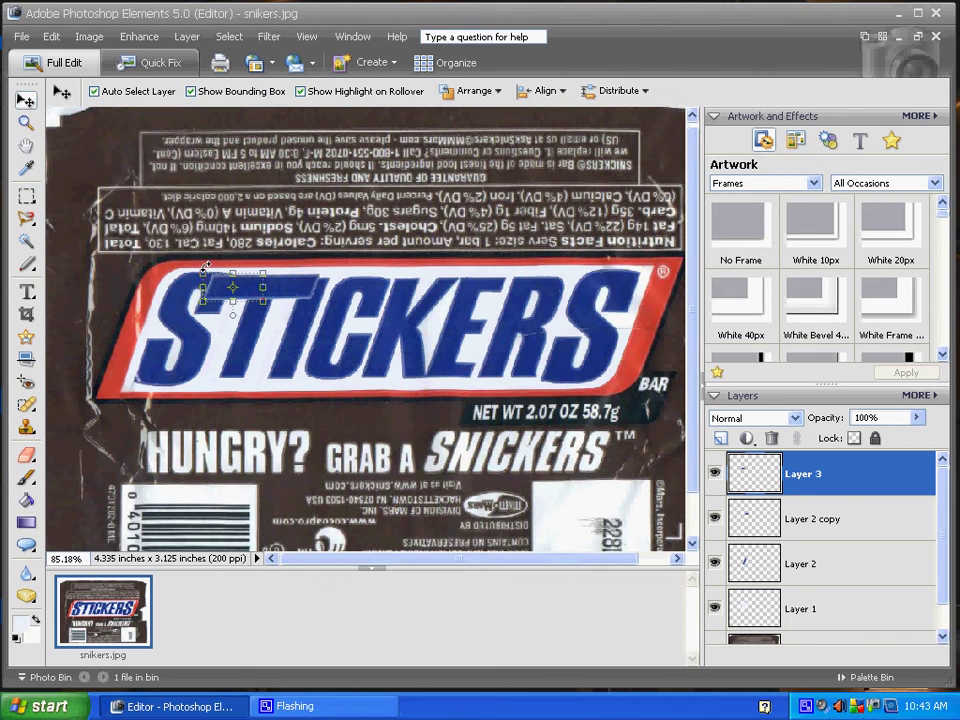
Step: Delete Layer 3 and tilt the Layer 2 copy crossbar about 1.8° to level it
left_click(250, 292)
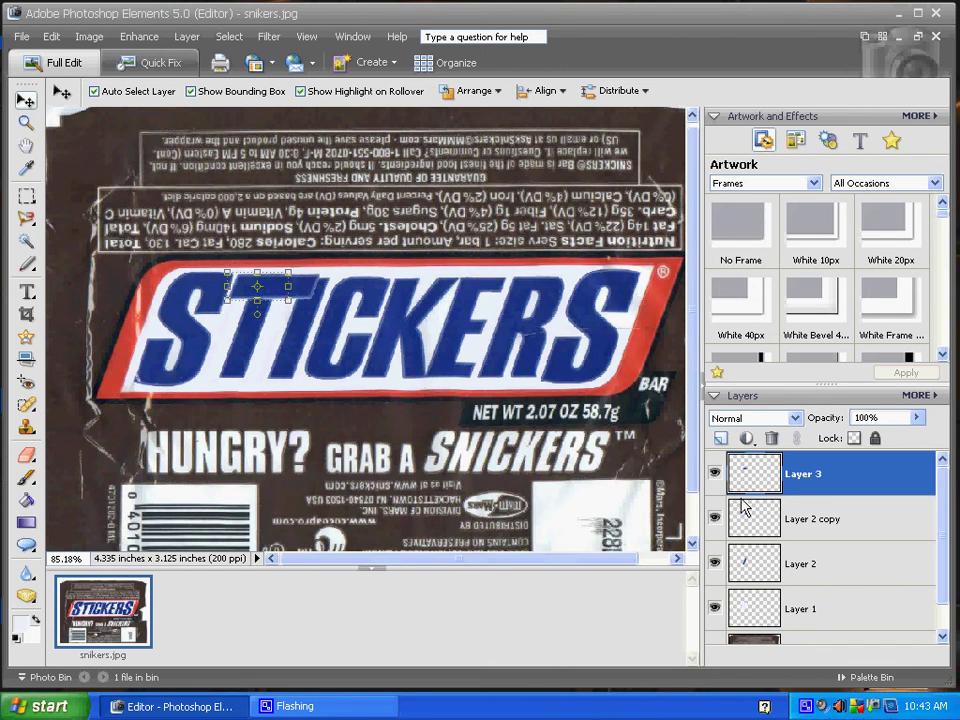
left_click(820, 519)
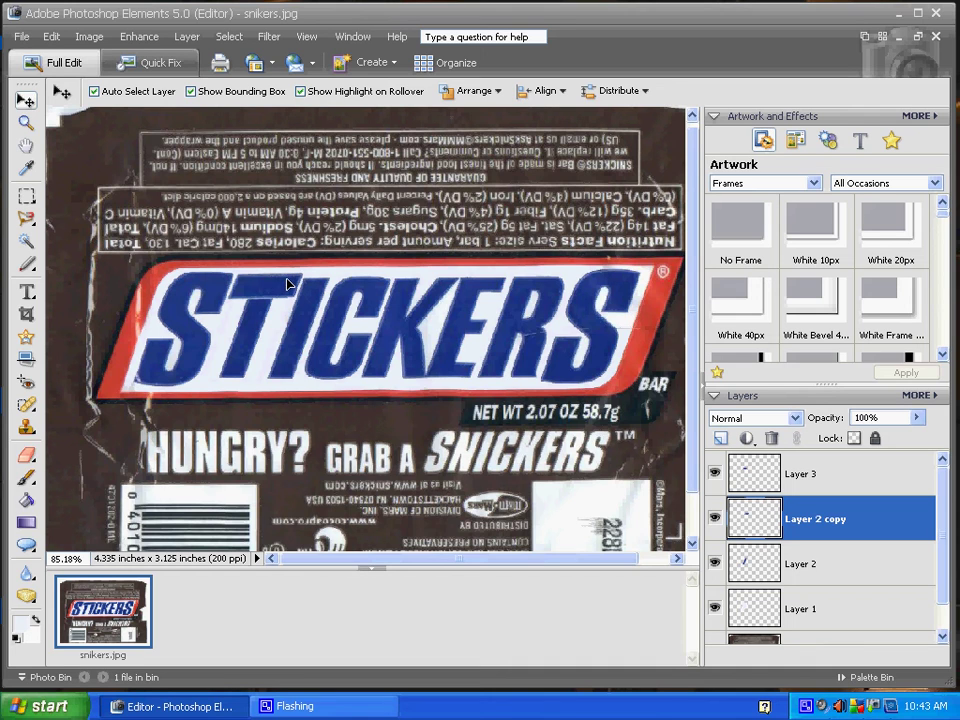
left_click(288, 283)
left_click(805, 474)
right_click(822, 476)
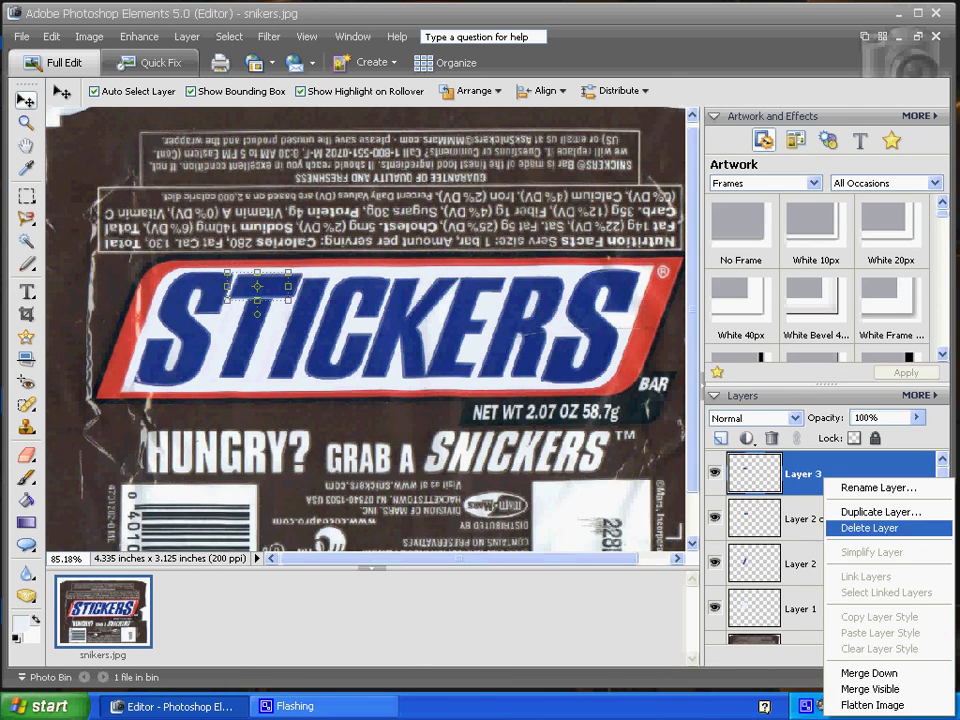
left_click(869, 673)
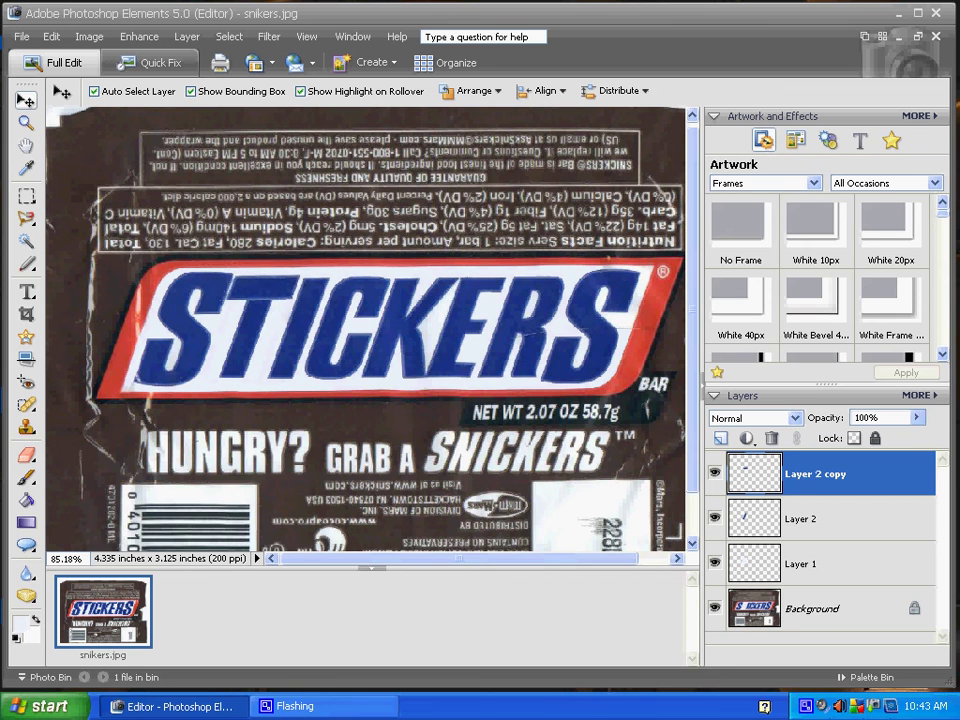
left_click_drag(205, 225, 212, 222)
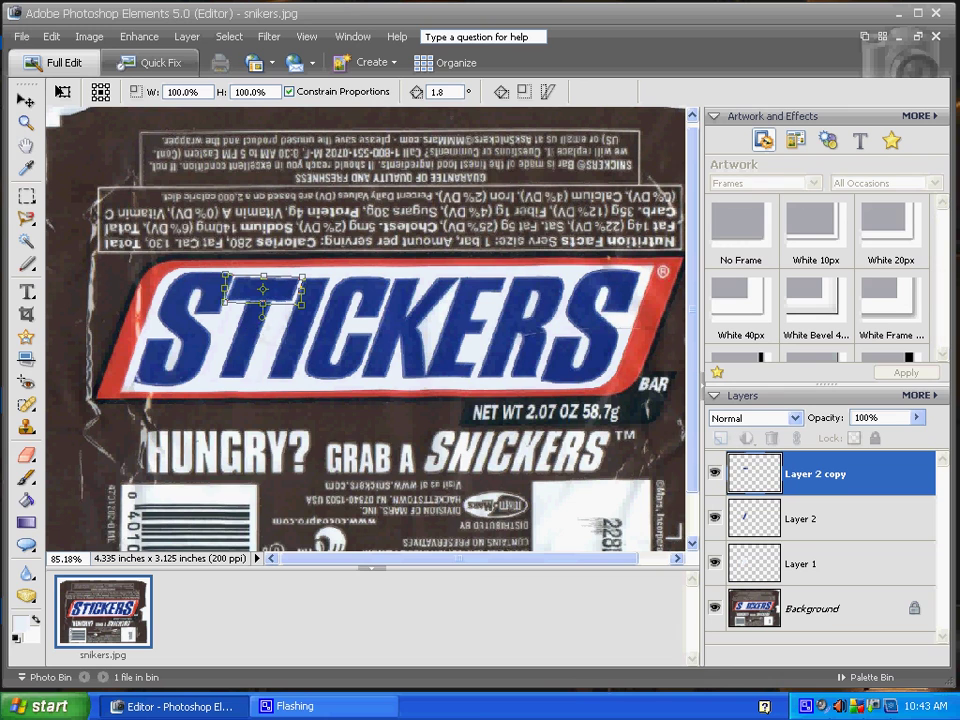
key("Return")
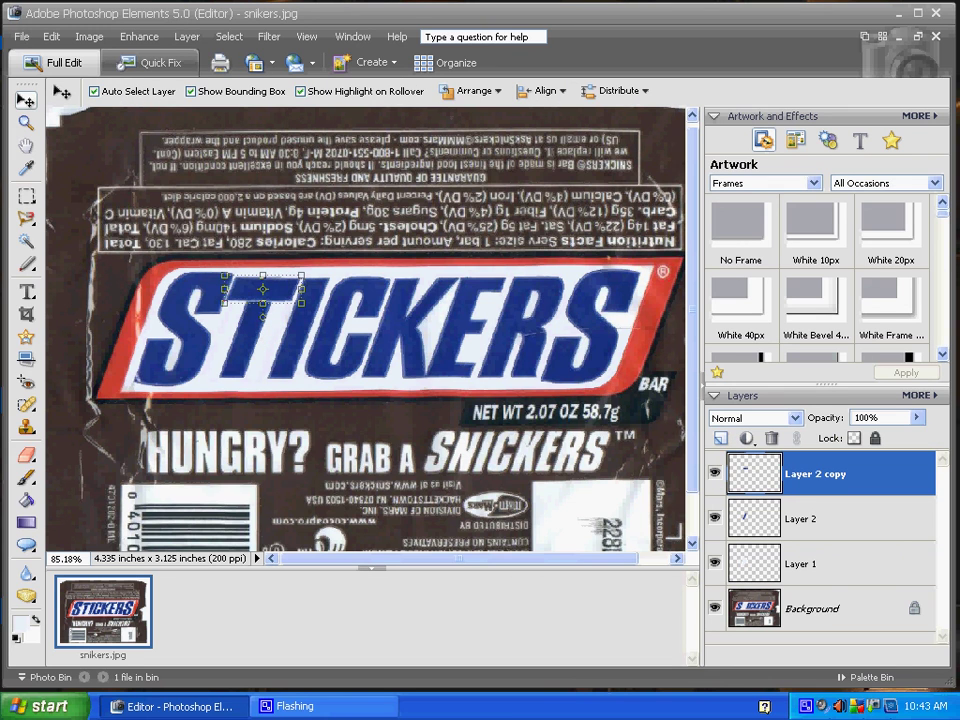
Step: Sample the logo's dark blue and switch to a 13 px Brush
key("i")
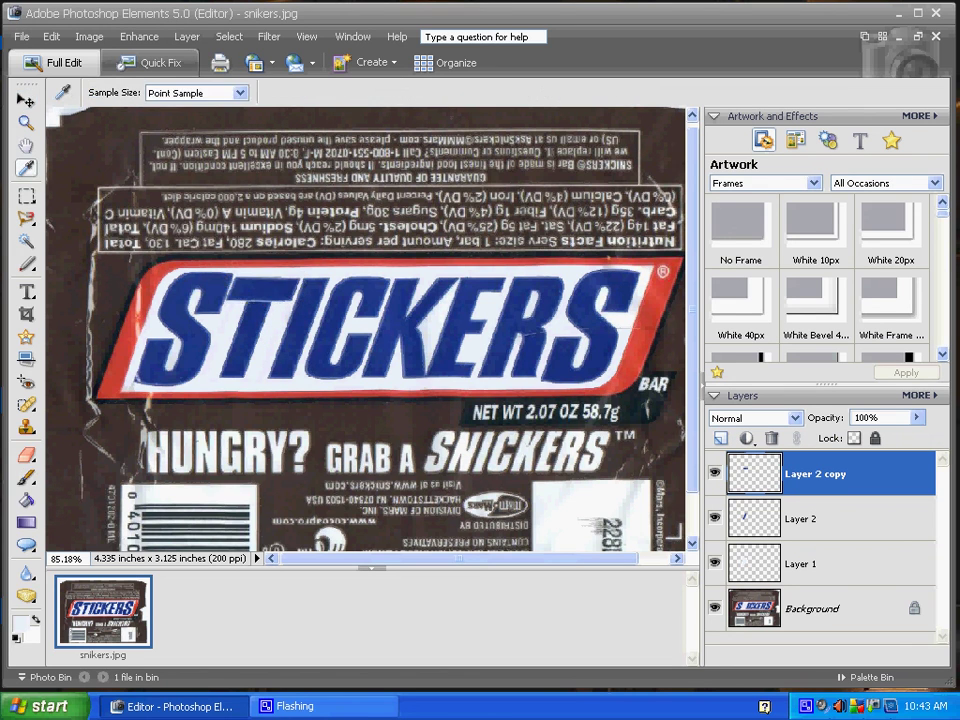
key("b")
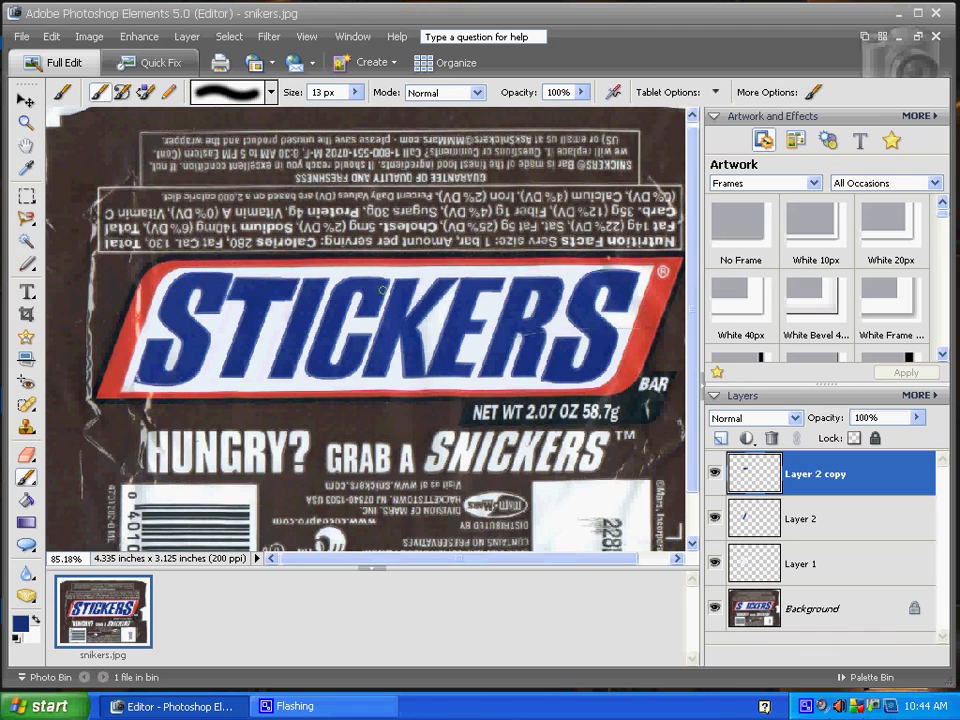
right_click(806, 706)
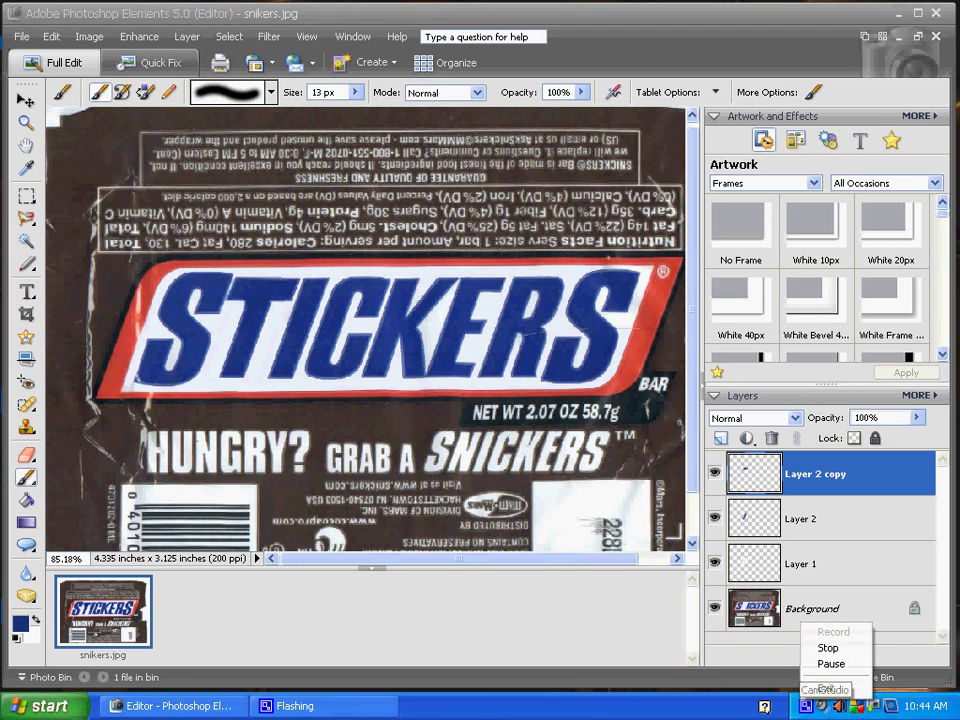